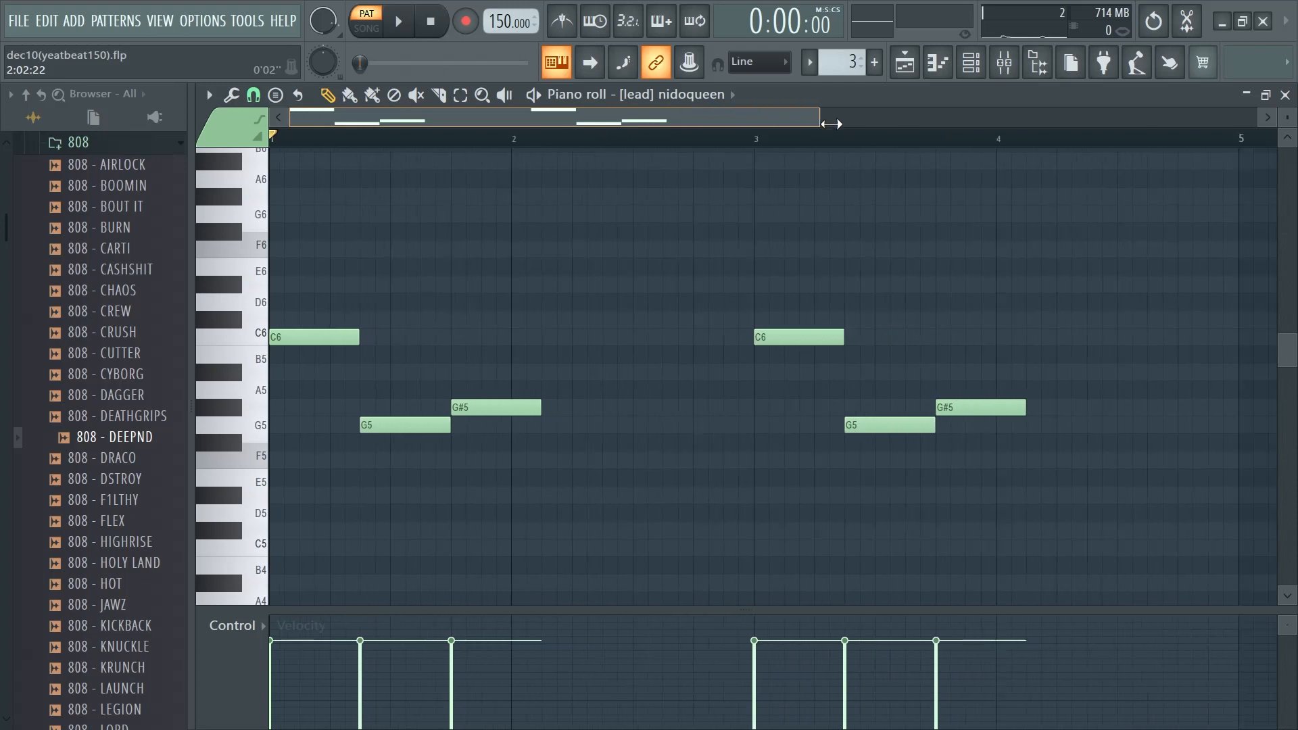
# Step: Play back the nidoqueen lead pattern and the ditto keys pattern to hear each melody
pyautogui.press('space')
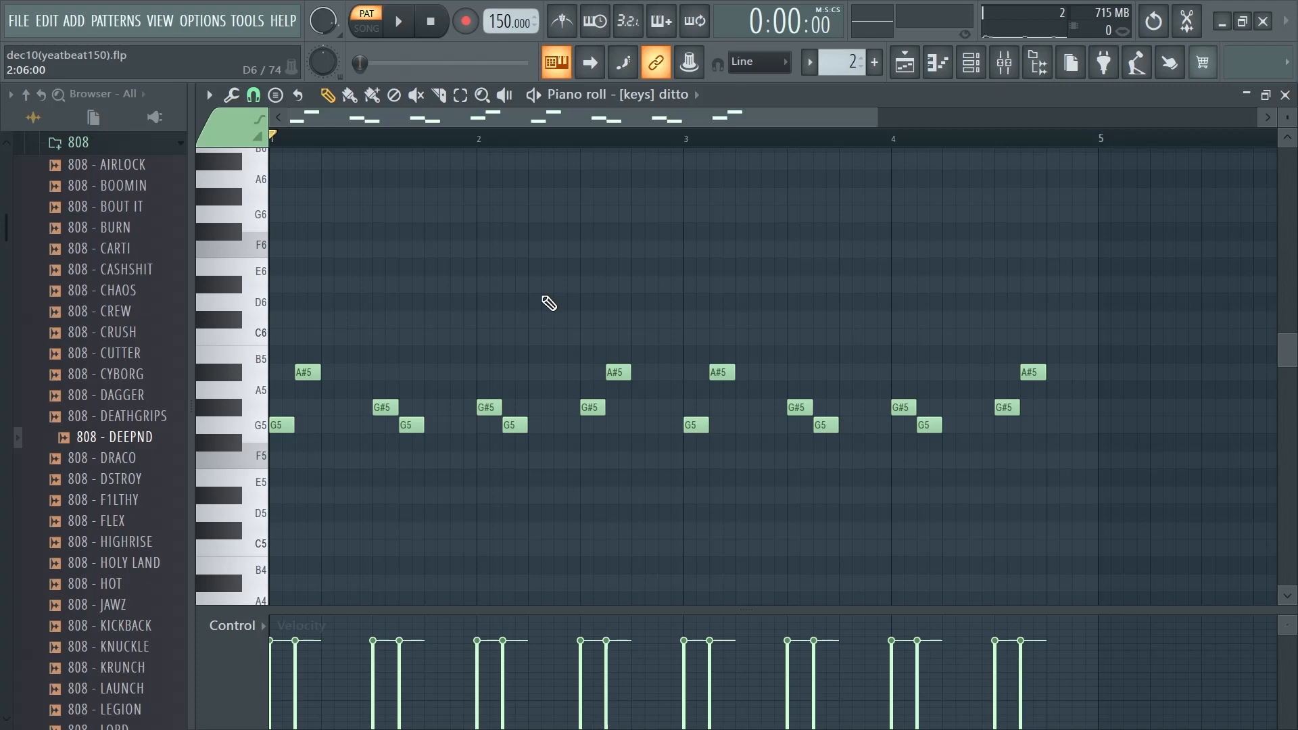
pyautogui.press('space')
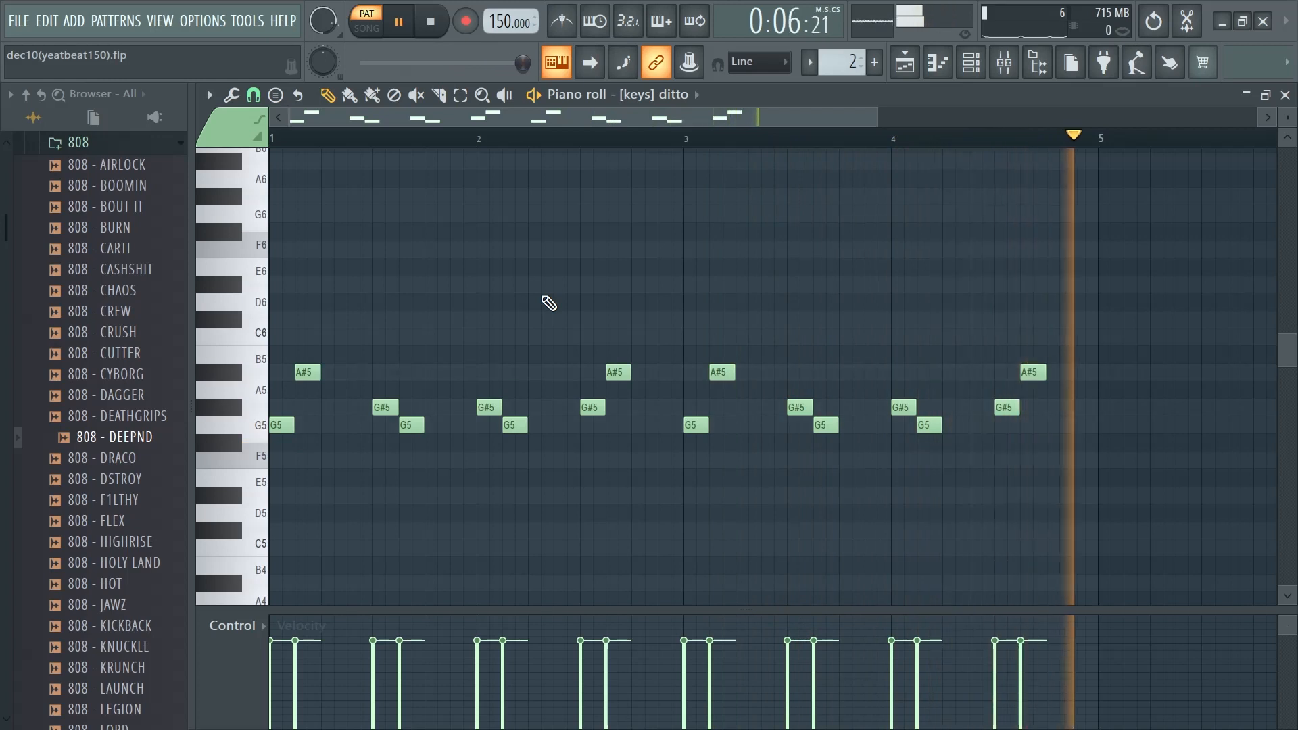
pyautogui.press('space')
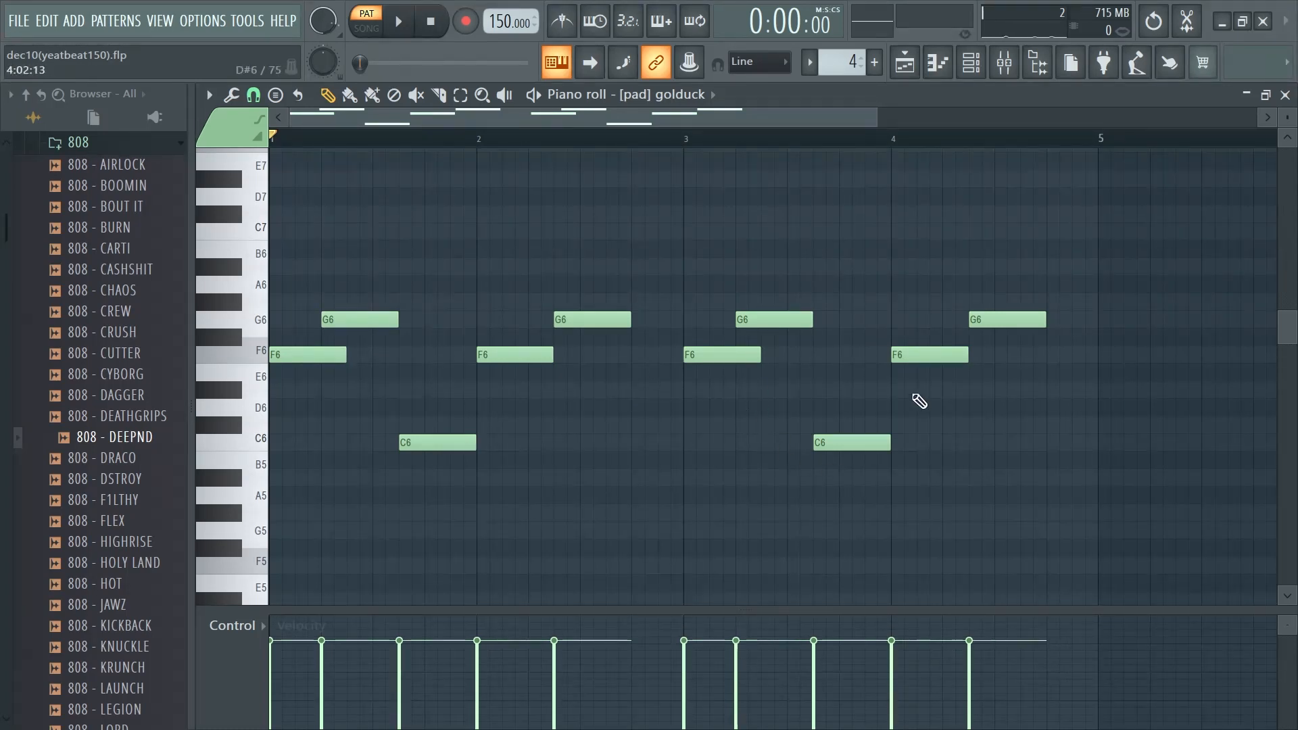
# Step: Play back the golduck pad pattern and the Xpand!2 pattern from the piano roll
pyautogui.press('space')
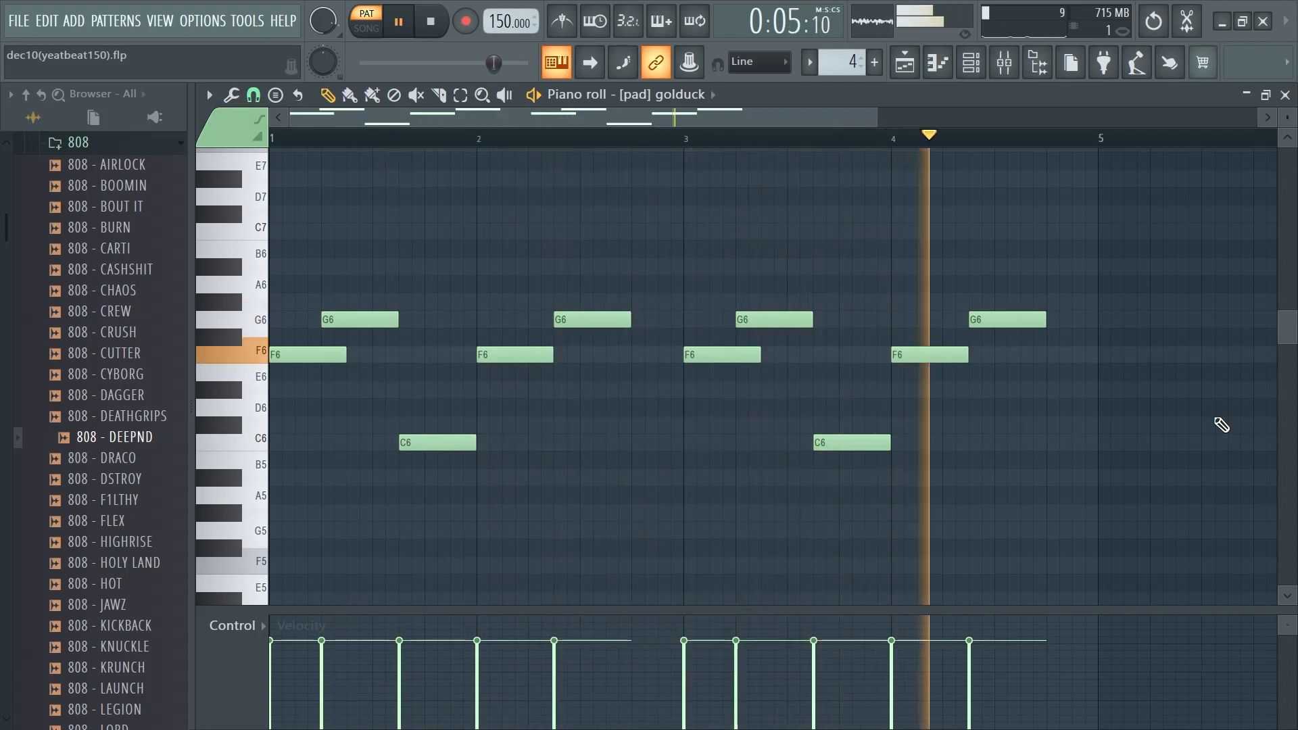
pyautogui.press('space')
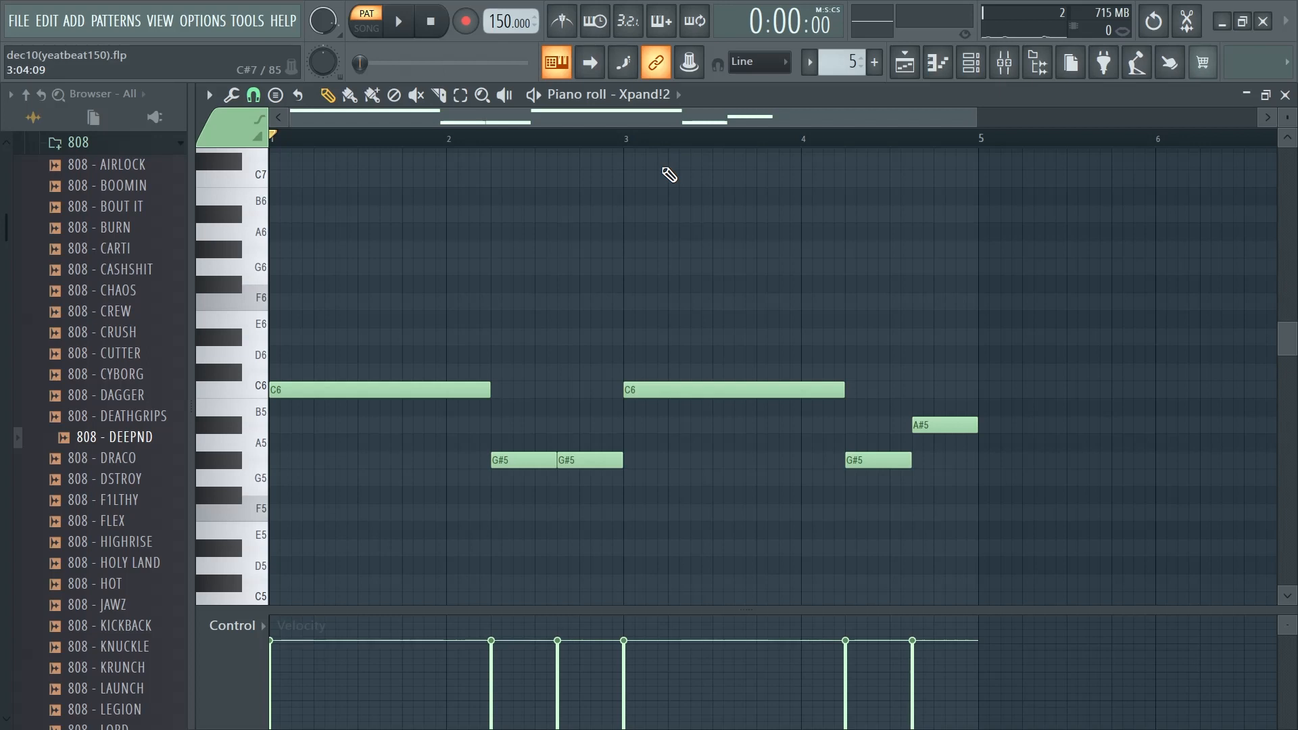
pyautogui.press('space')
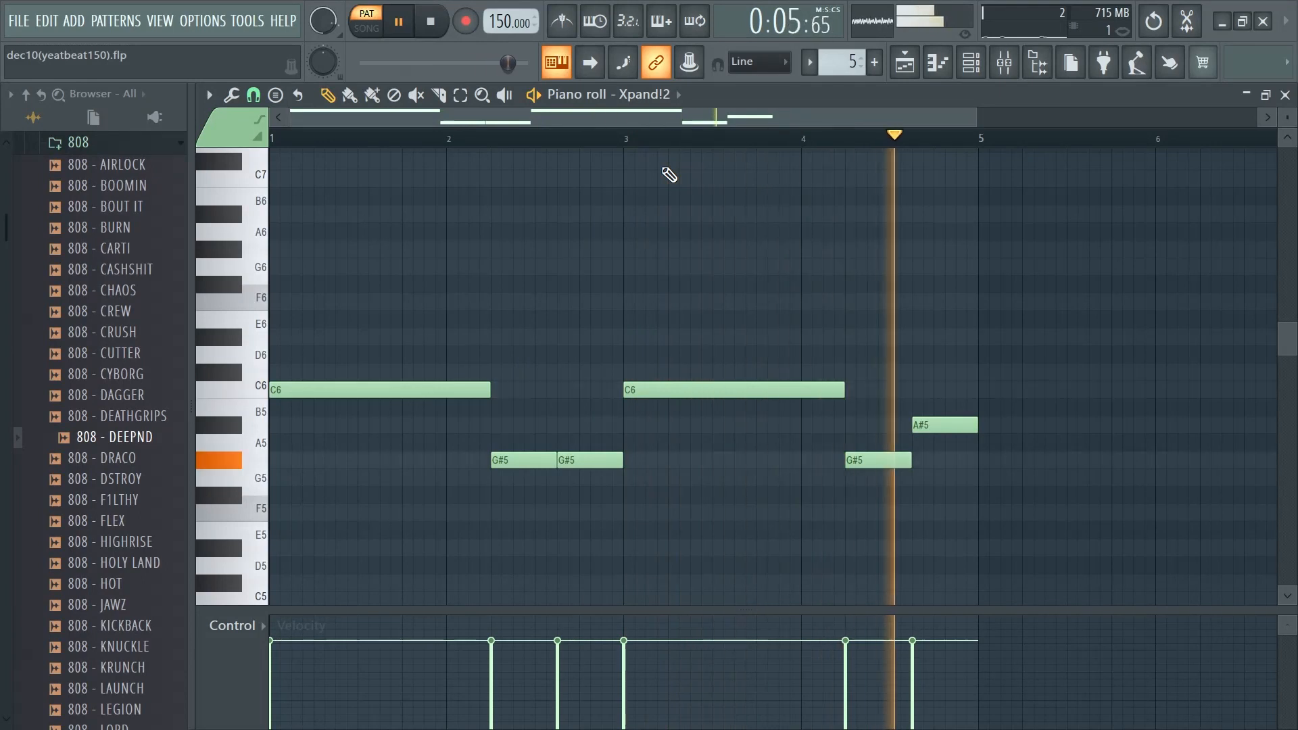
pyautogui.press('space')
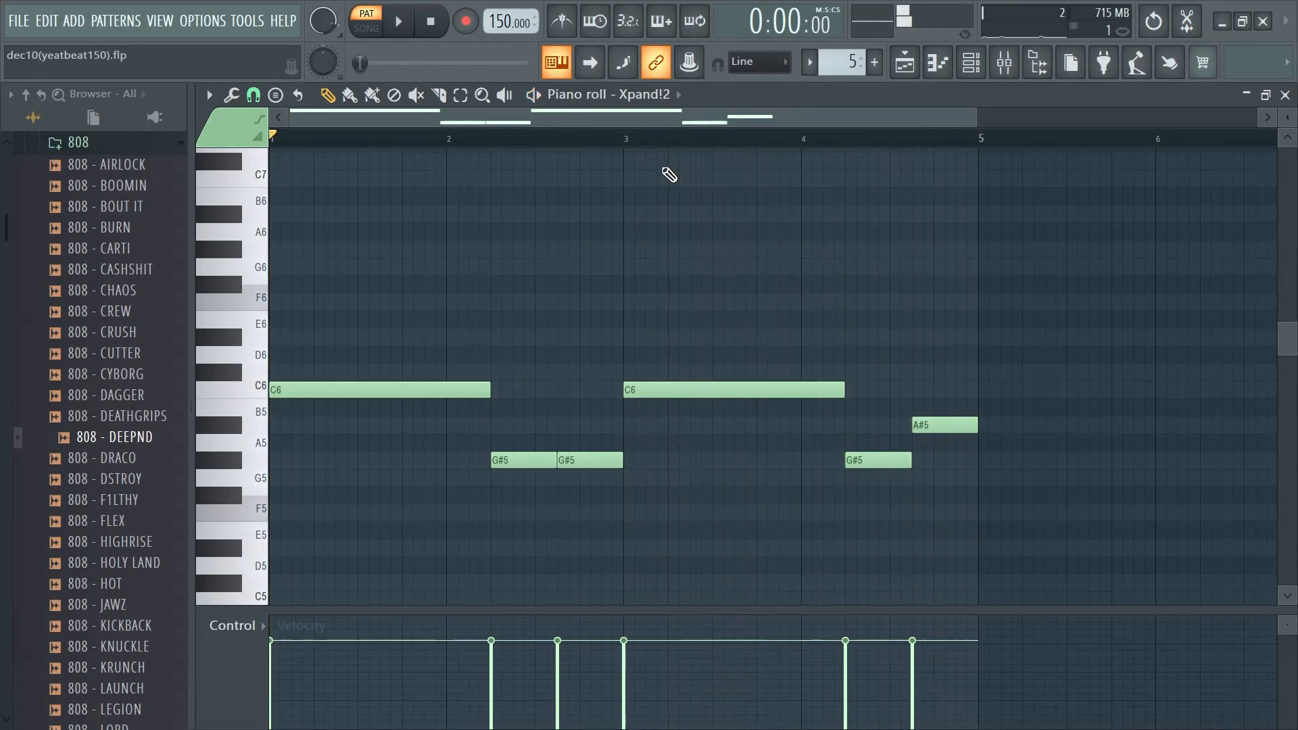
# Step: Check the playlist arrangement, and play the 808 - DEEPND pattern with all four bars of its notes in view
pyautogui.press('F5')
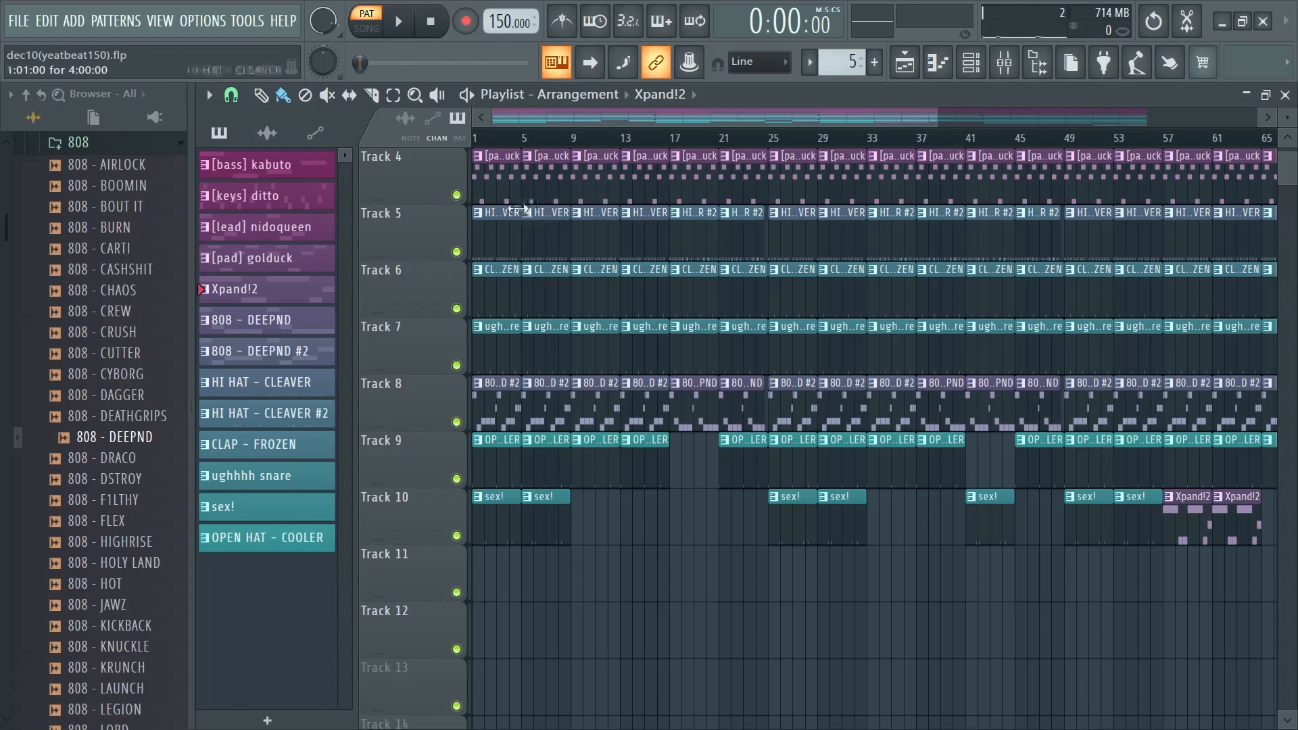
pyautogui.press('F7')
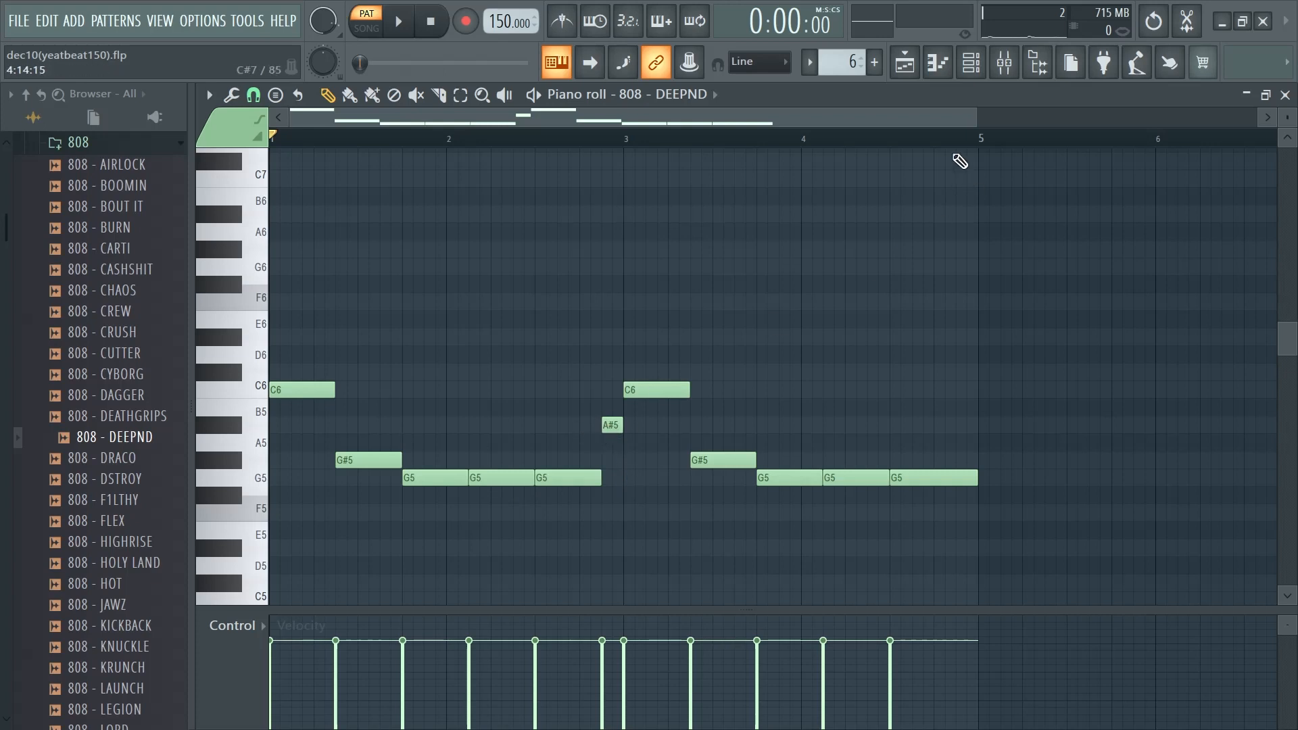
pyautogui.scroll(3, 696, 472)
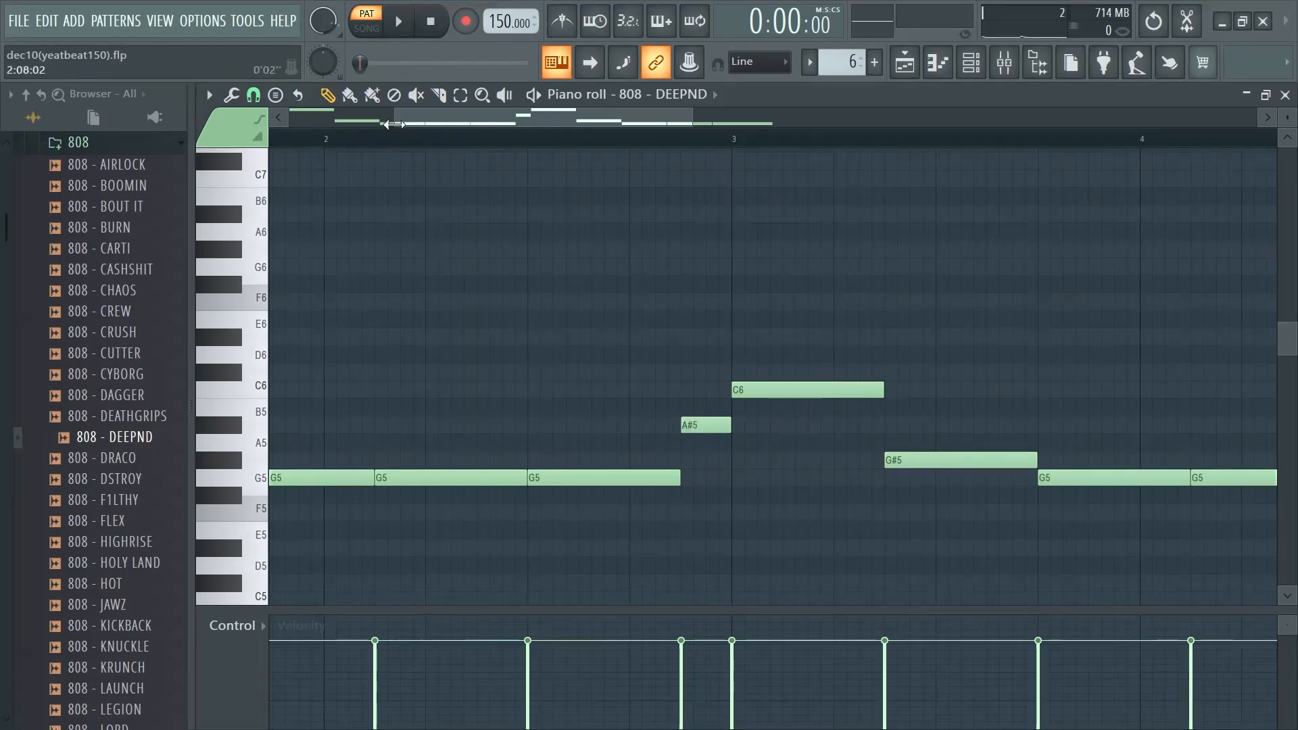
pyautogui.moveTo(394, 124); pyautogui.dragTo(287, 125)
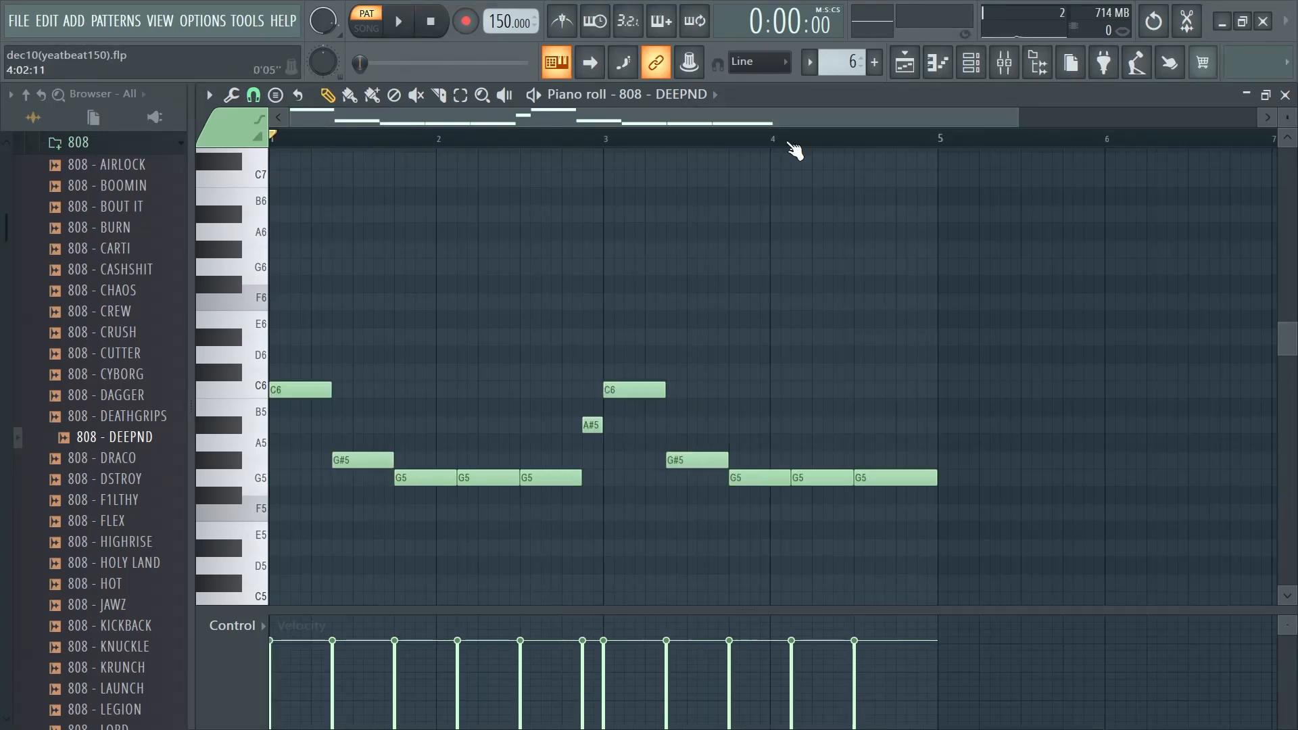
pyautogui.press('space')
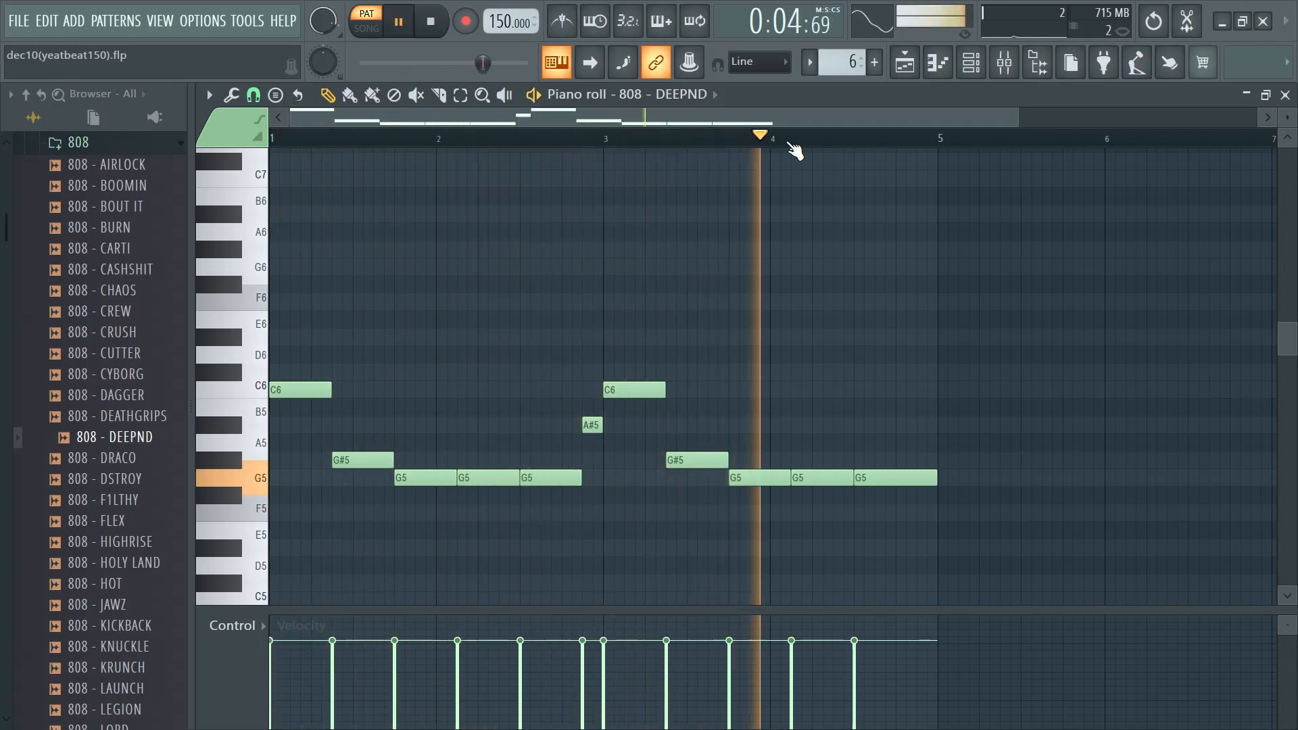
pyautogui.press('space')
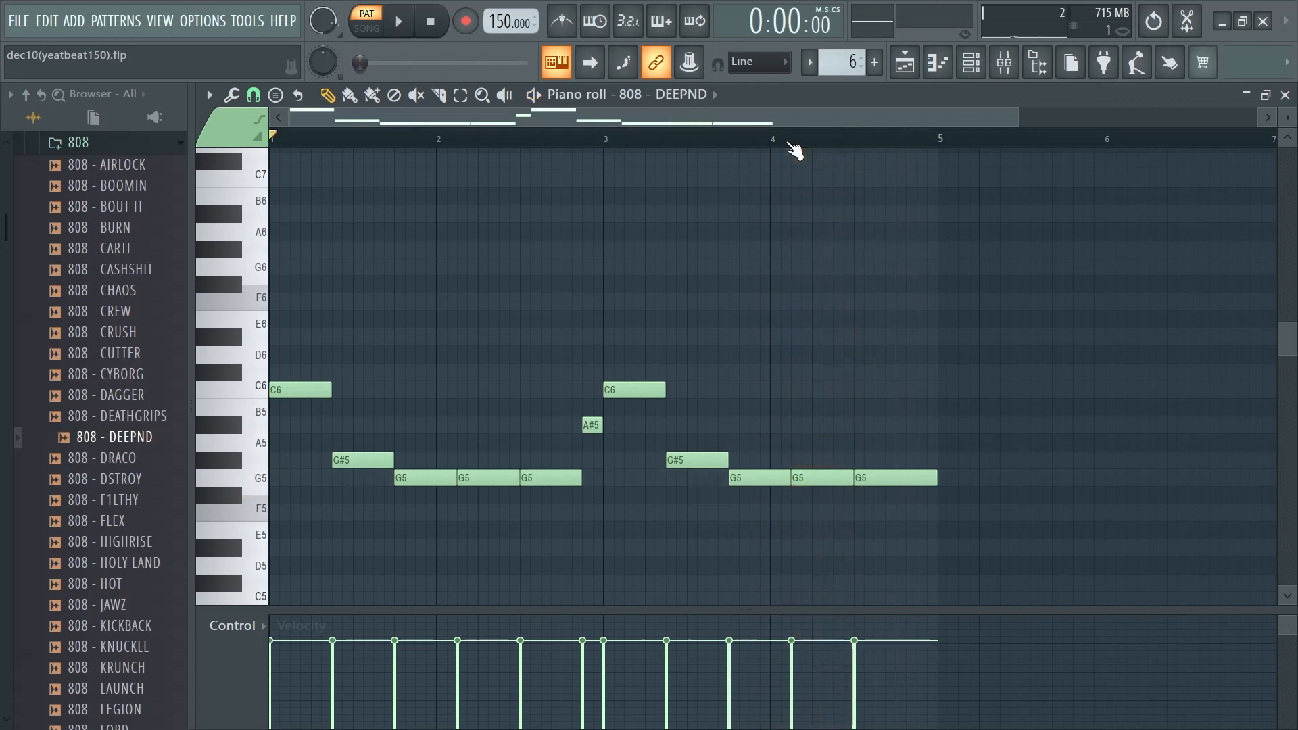
# Step: Open the 808 - DEEPND #2 pattern, inspect its A#5 and C6 rolls and the snap options, and play it back
pyautogui.press('KP_Add')
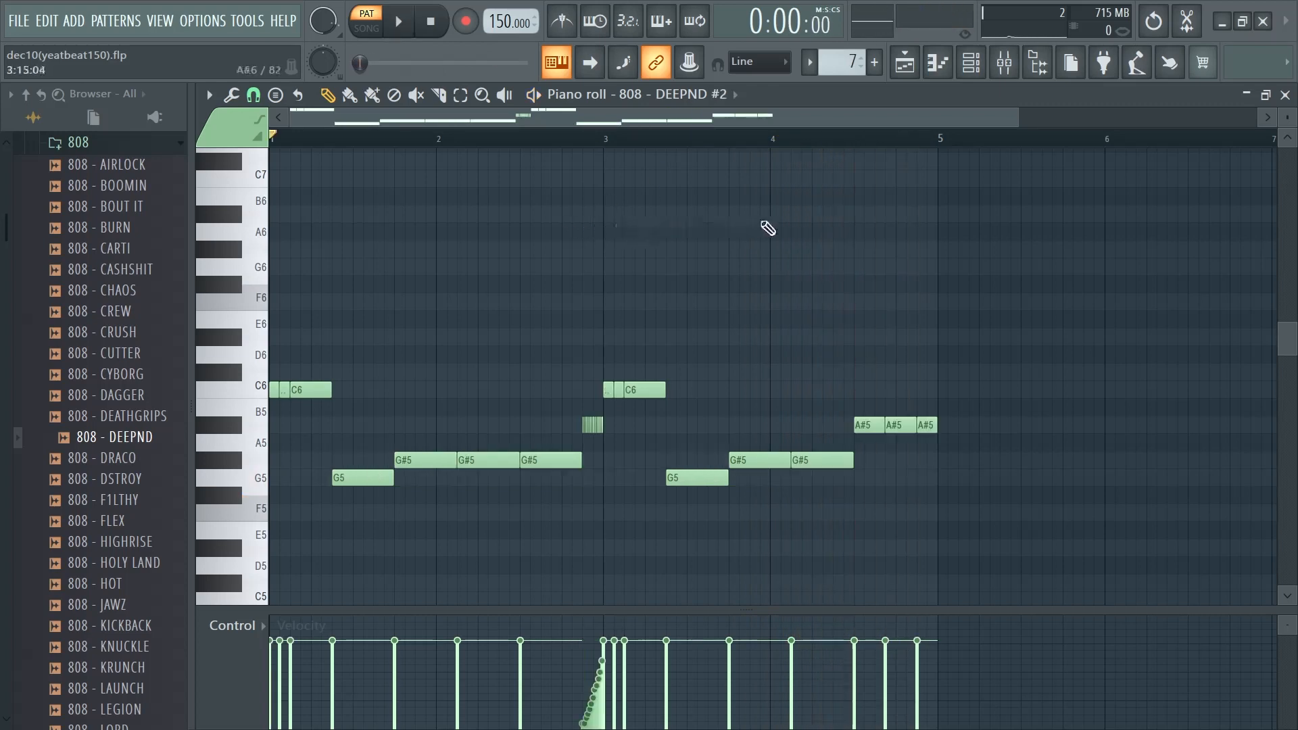
pyautogui.moveTo(1013, 125); pyautogui.dragTo(478, 189)
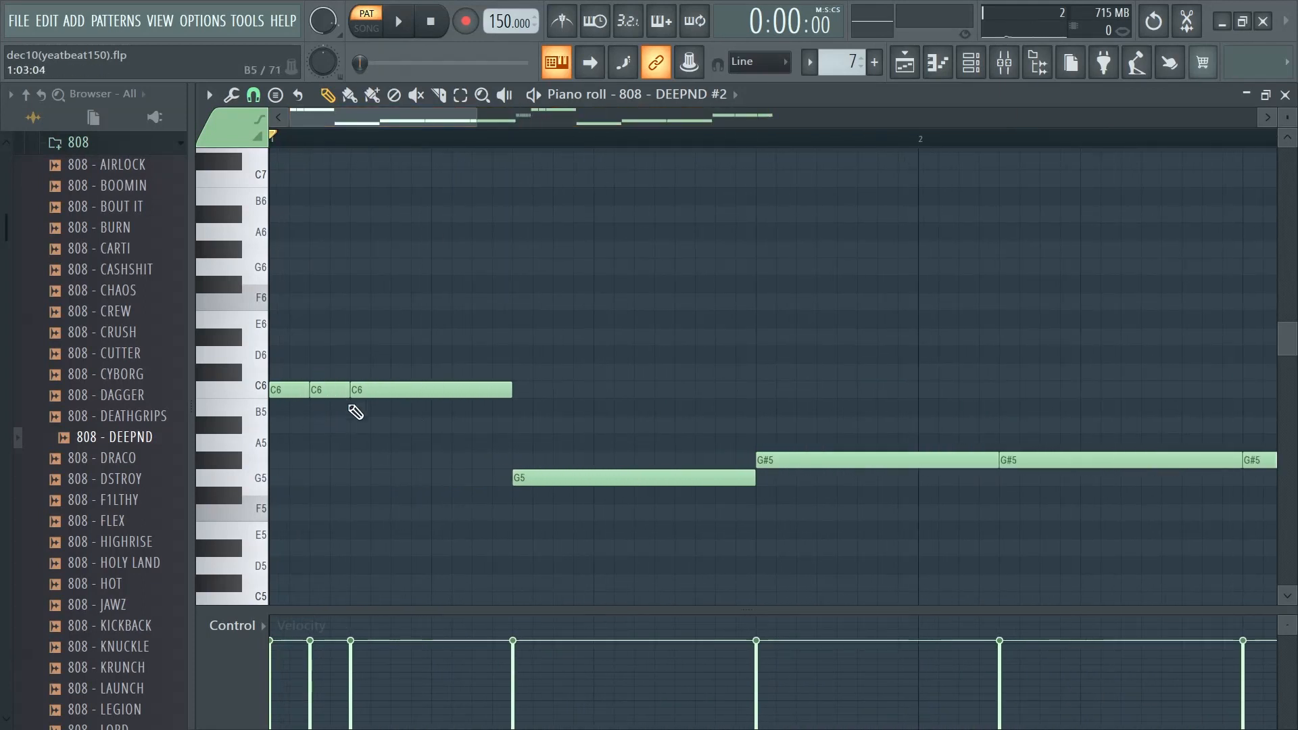
pyautogui.moveTo(478, 122); pyautogui.dragTo(708, 125)
pyautogui.moveTo(521, 120); pyautogui.dragTo(656, 120)
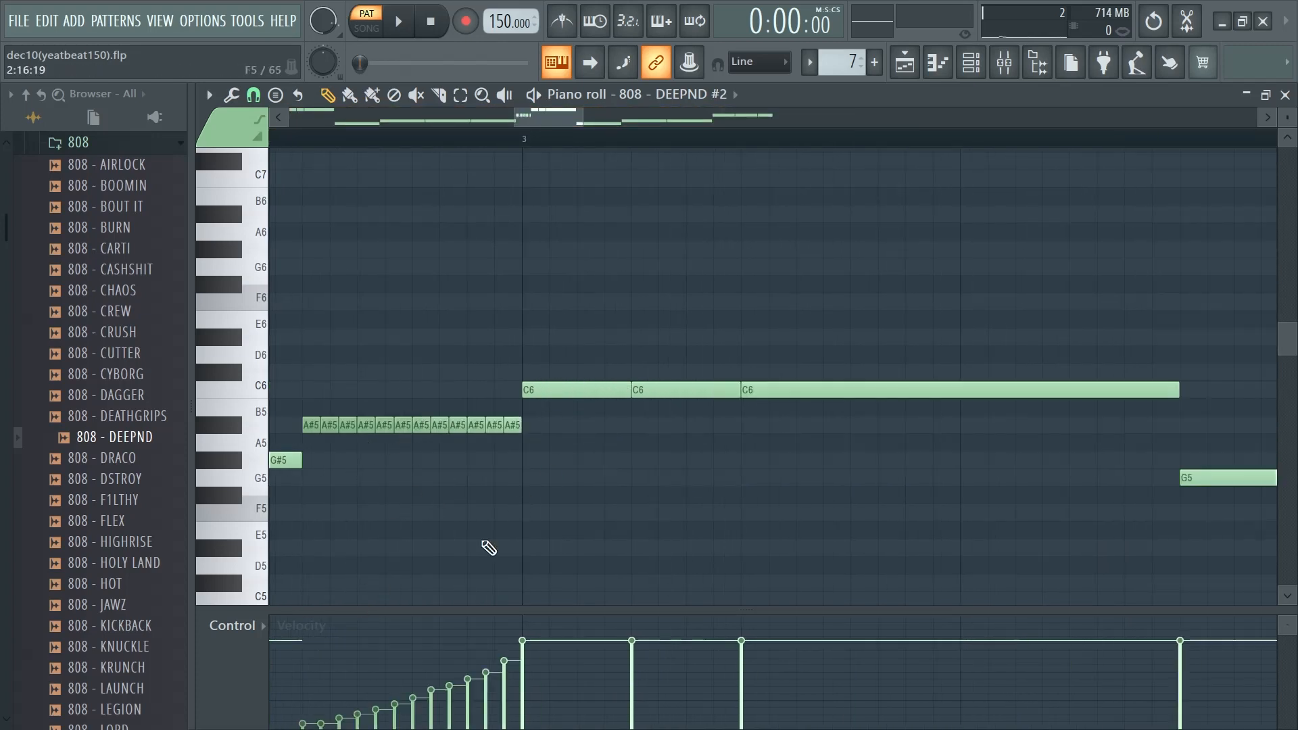
pyautogui.click(256, 95)
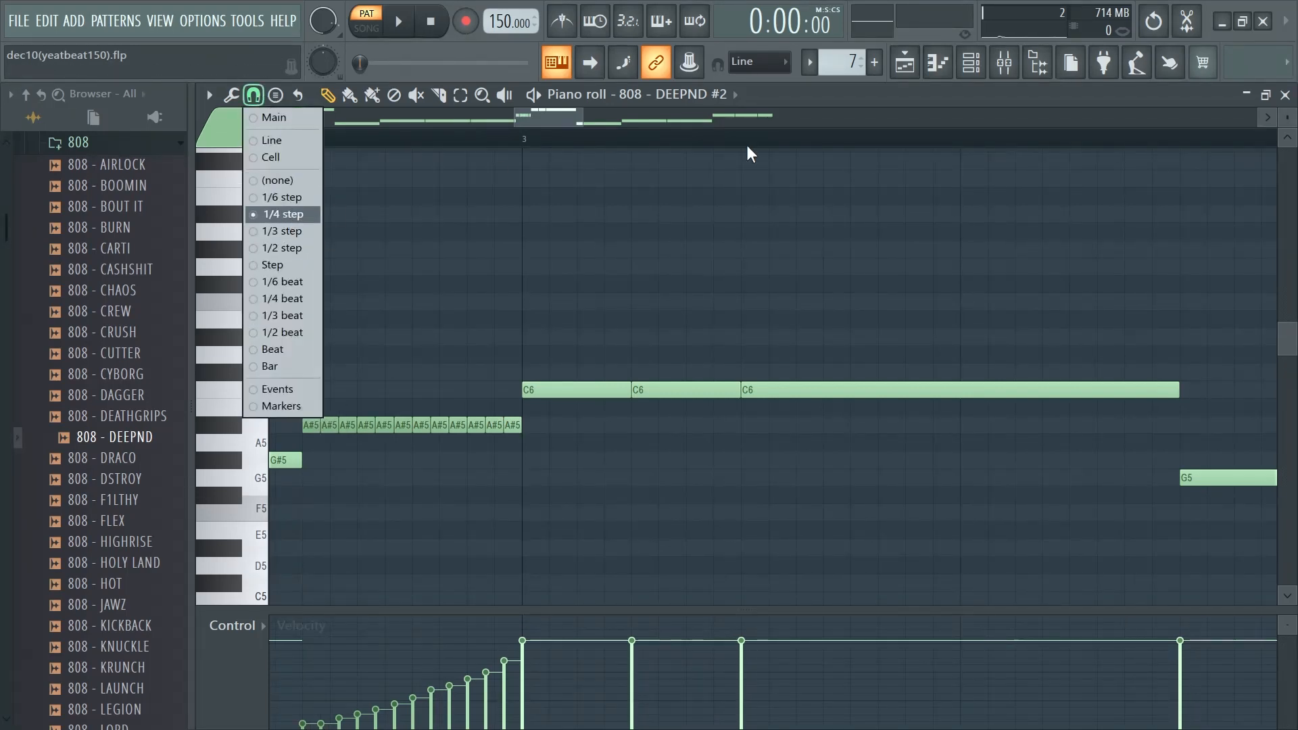
pyautogui.click(796, 135)
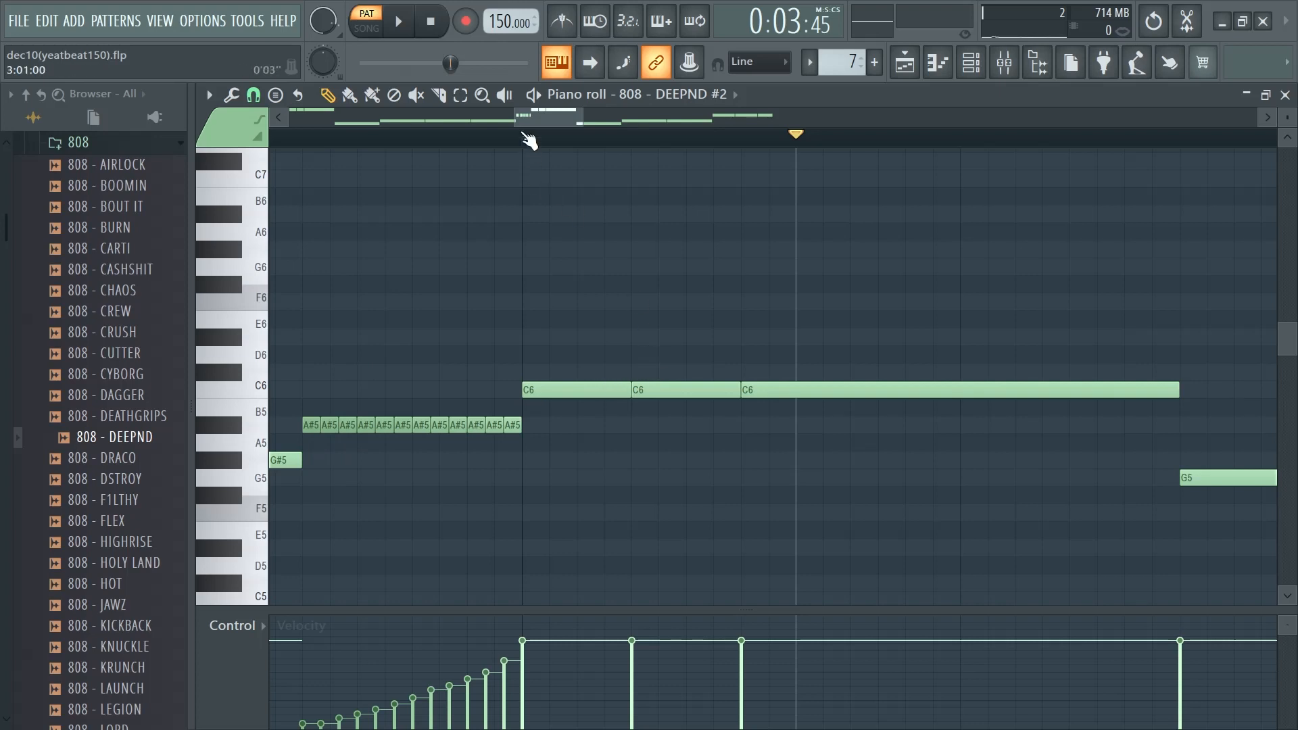
pyautogui.press('space')
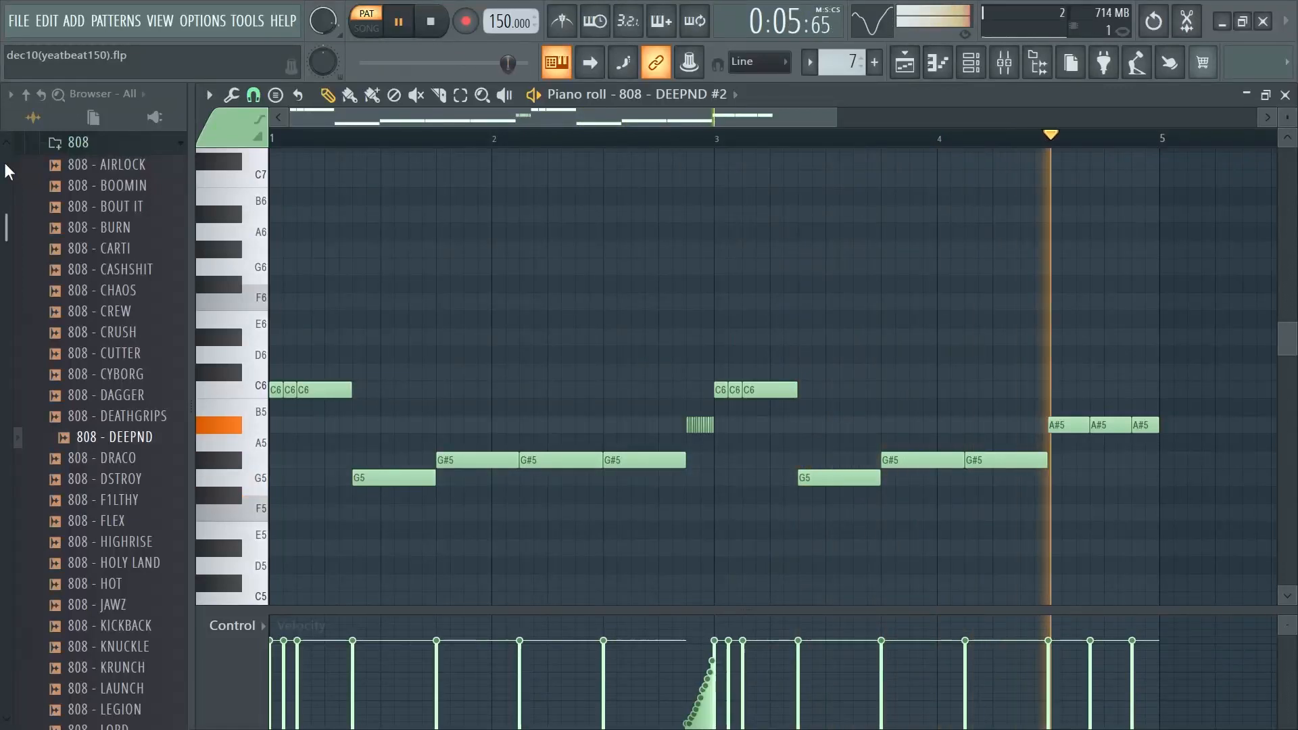
pyautogui.press('space')
# Step: Open the HI HAT - CLEAVER pattern, inspect its note spacing, and play it back
pyautogui.press('KP_Add')
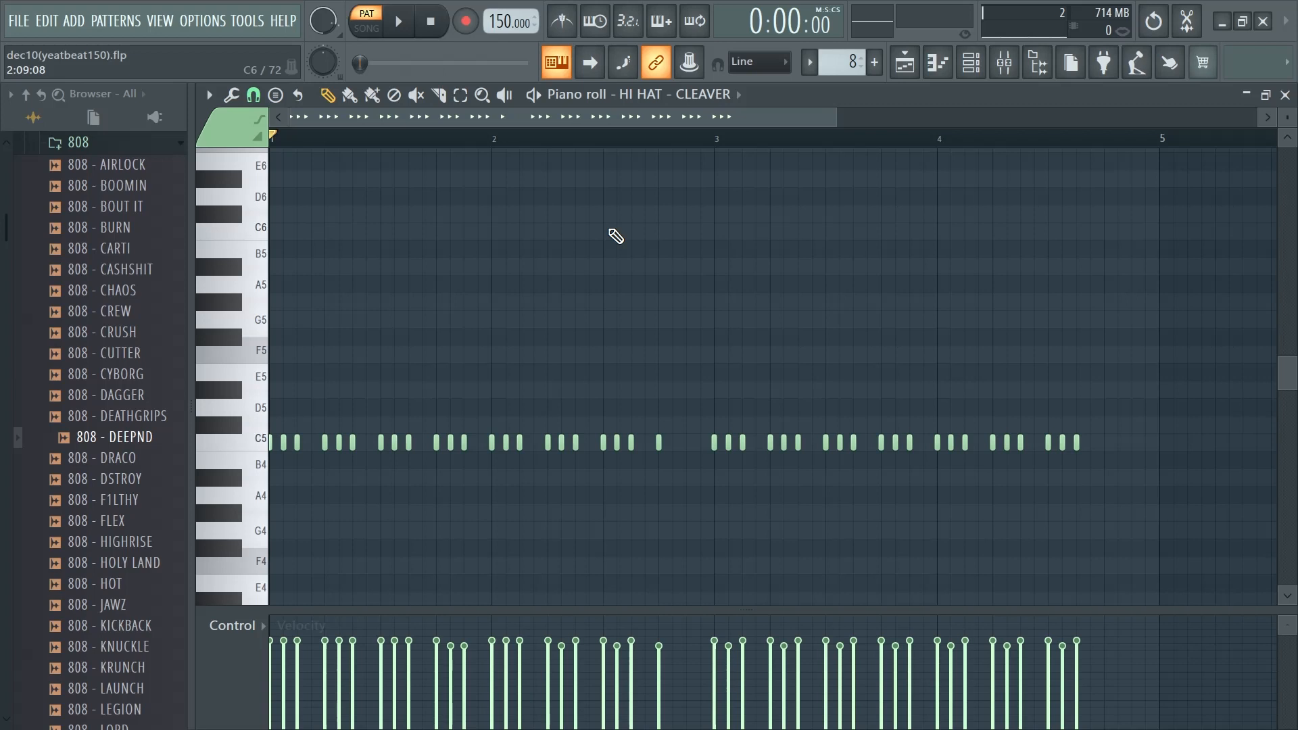
pyautogui.scroll(3, 541, 180)
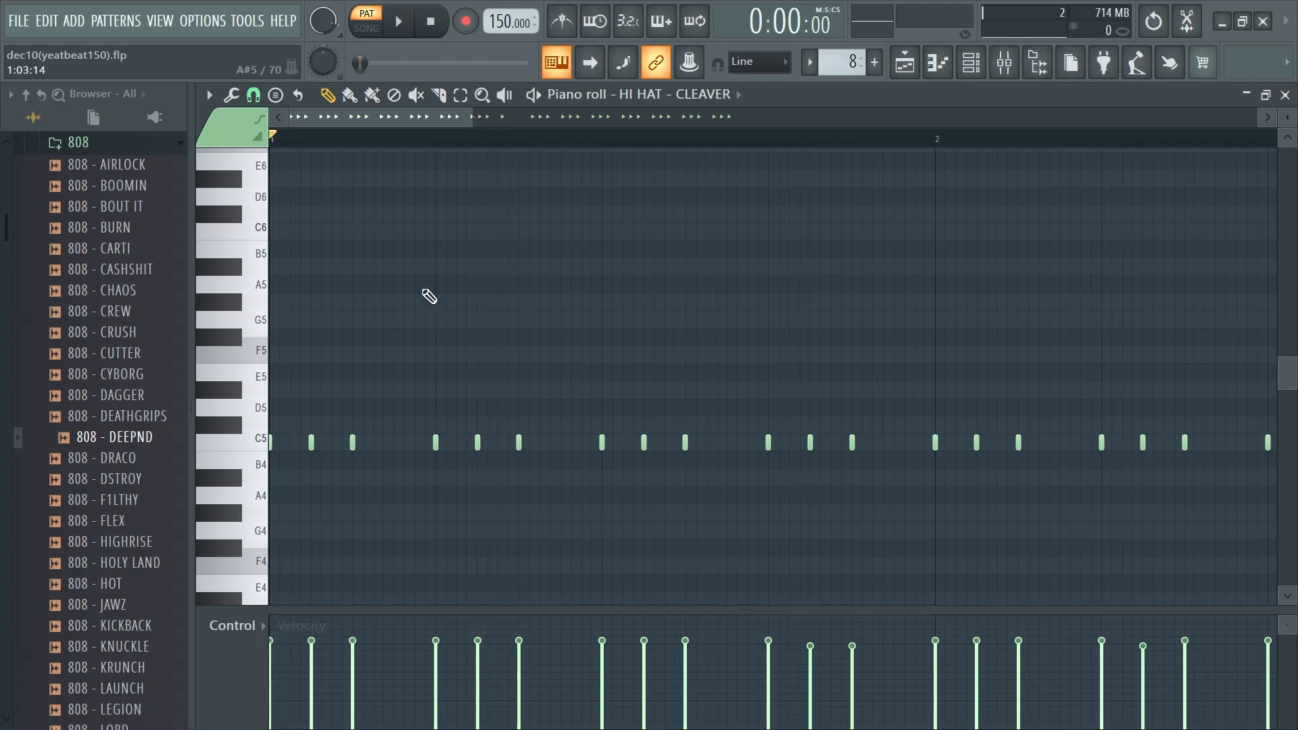
pyautogui.moveTo(474, 123); pyautogui.dragTo(777, 123)
pyautogui.press('space')
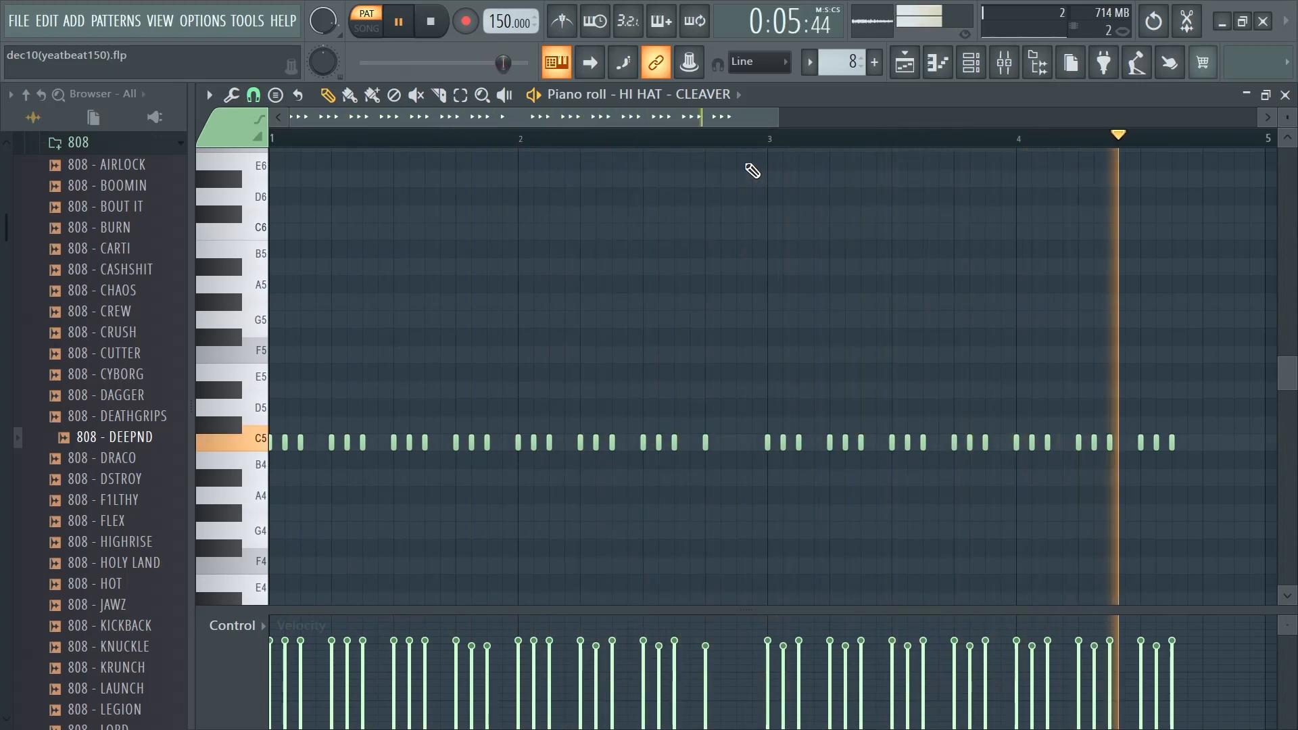
pyautogui.press('space')
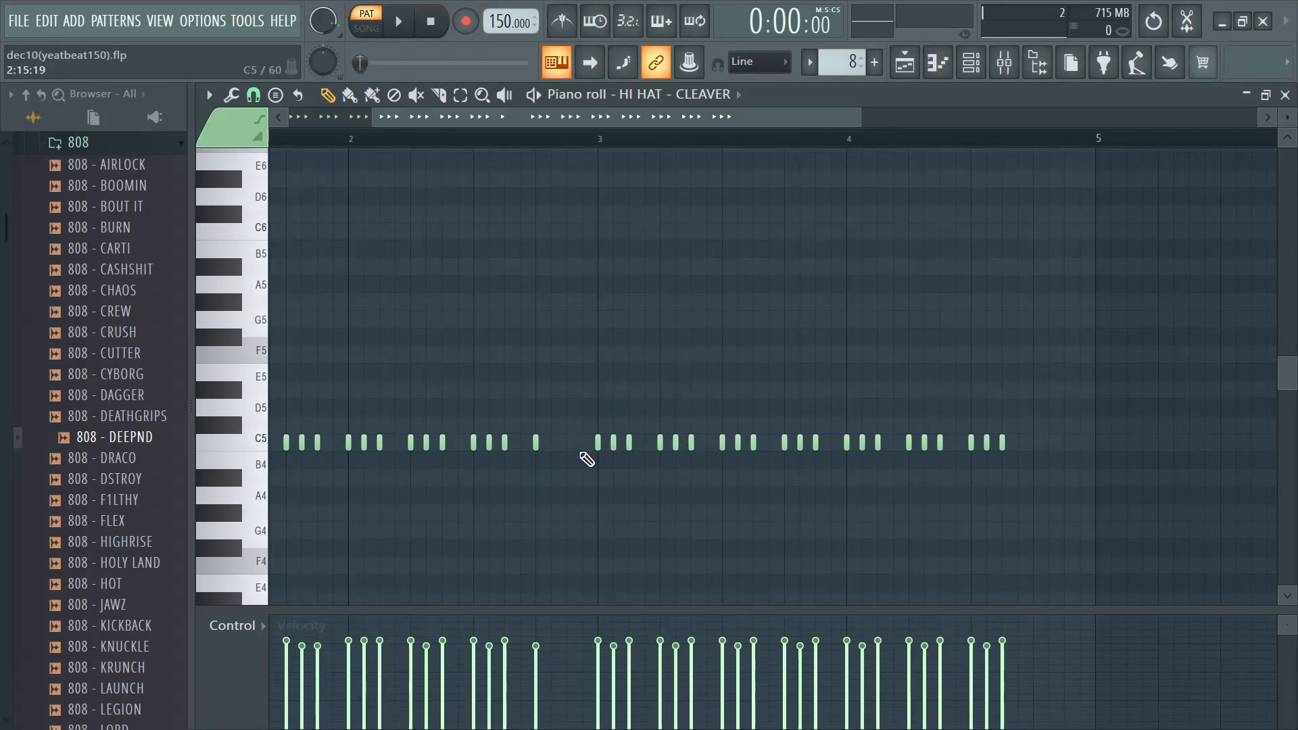
# Step: Open the HI HAT - CLEAVER #2 pattern and play back its hi-hat rolls
pyautogui.press('KP_Add')
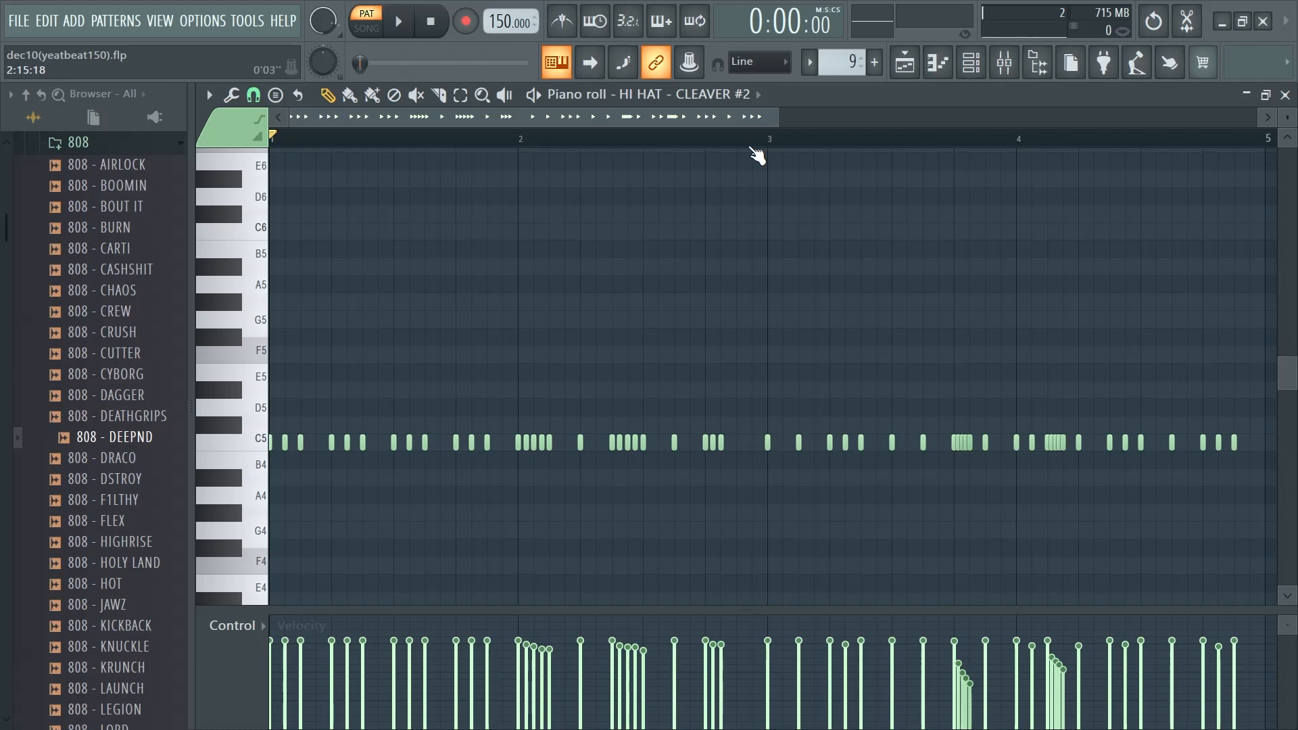
pyautogui.press('space')
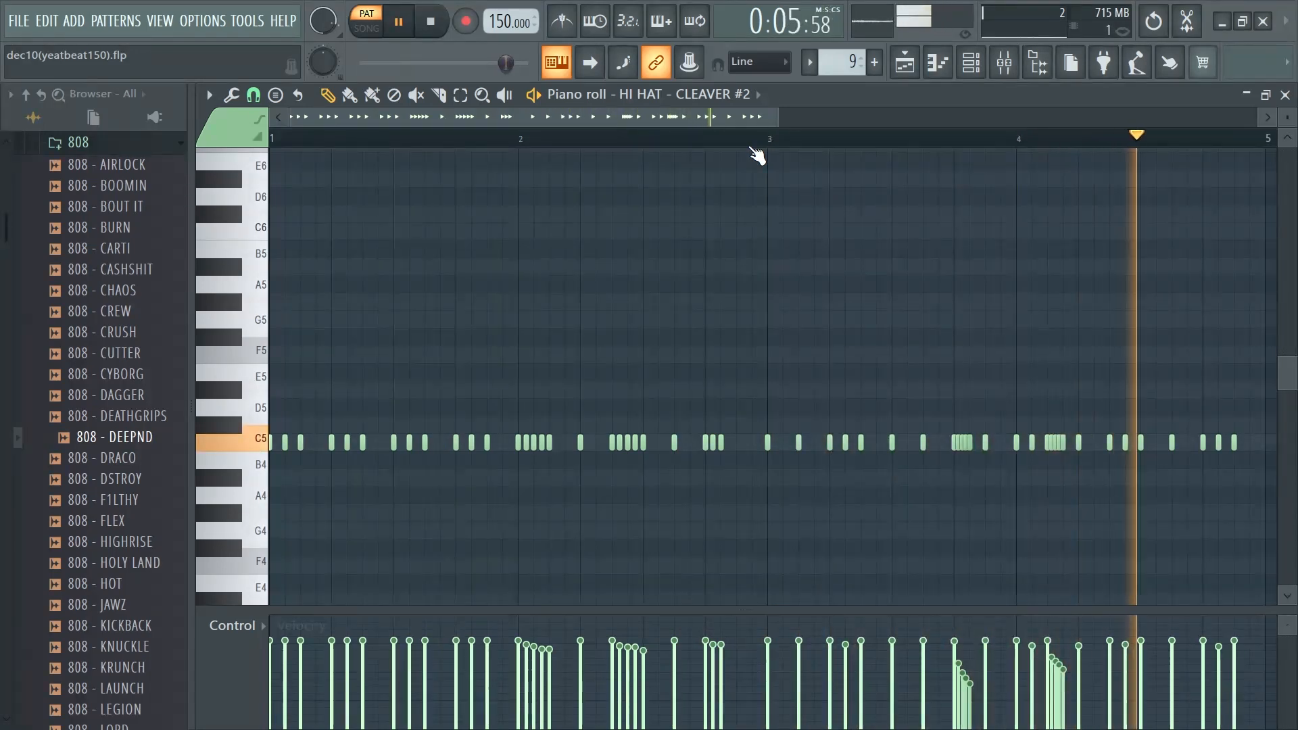
pyautogui.press('space')
# Step: Play back the CLAP - FROZEN pattern and the ughhhh snare pattern
pyautogui.press('KP_Add')
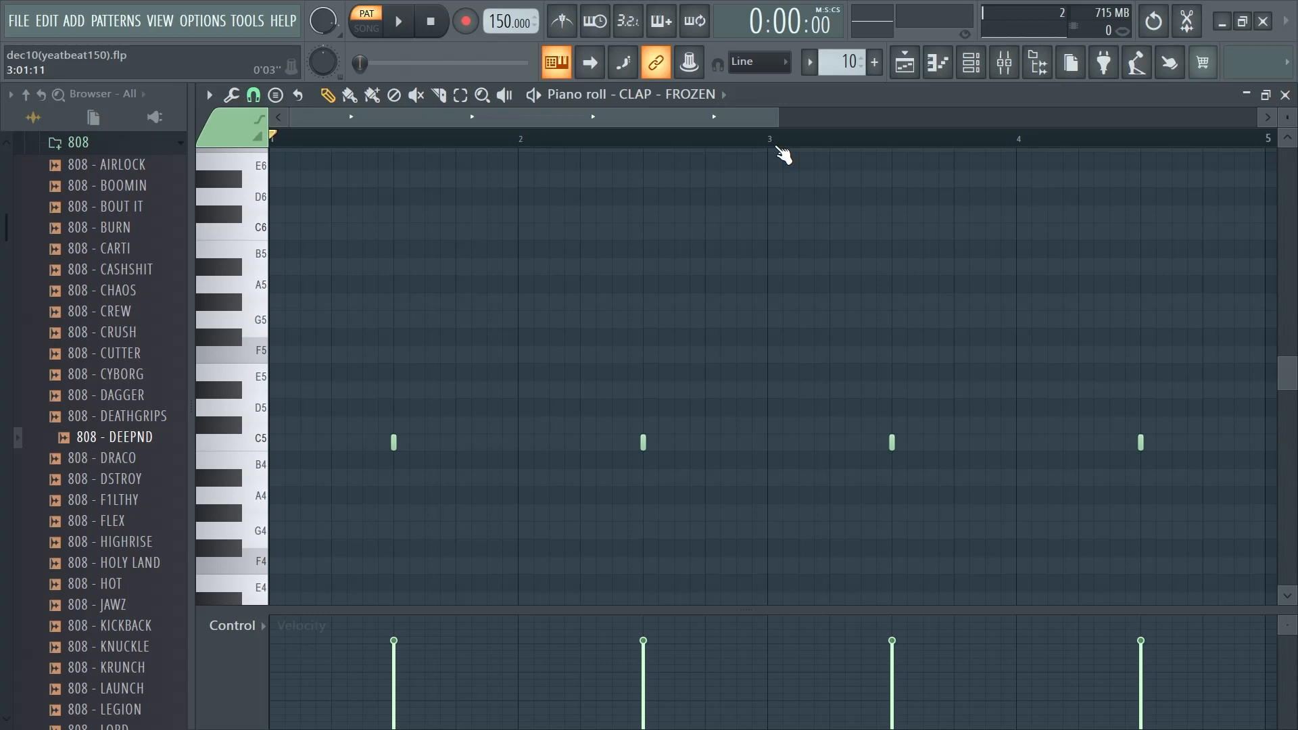
pyautogui.press('space')
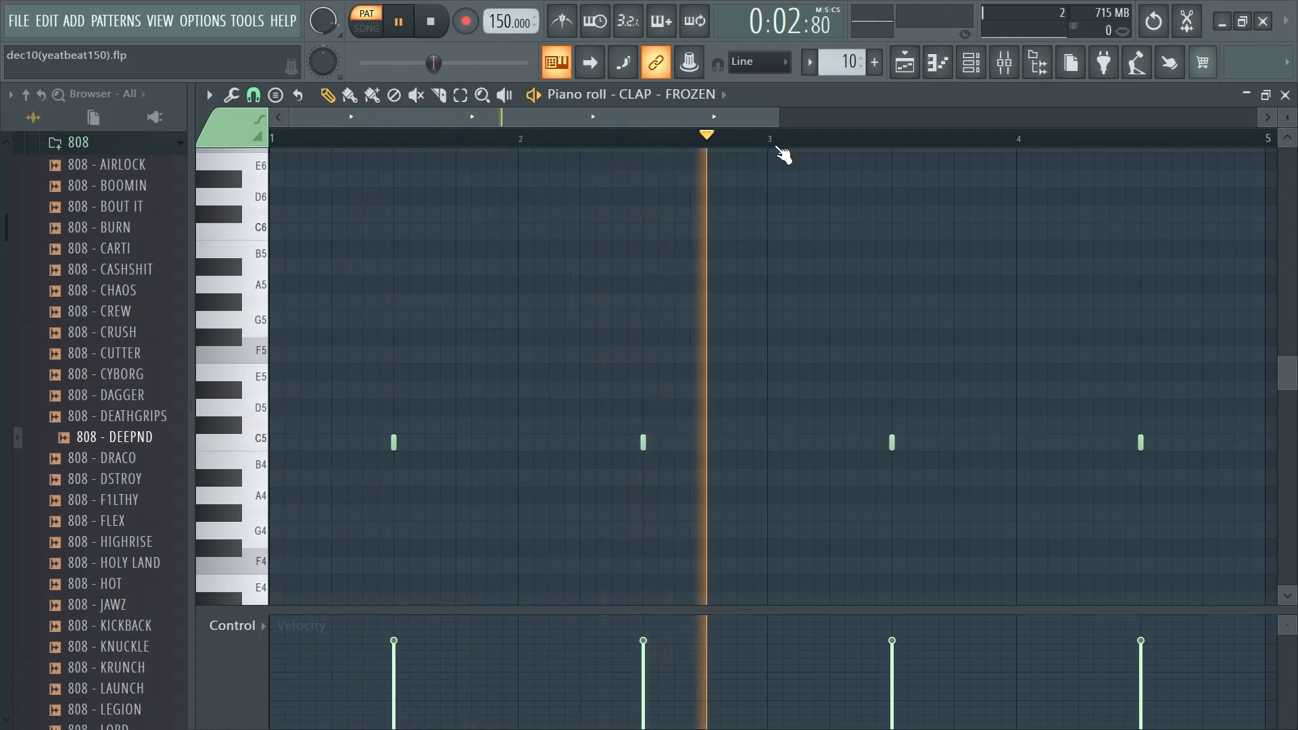
pyautogui.press('space')
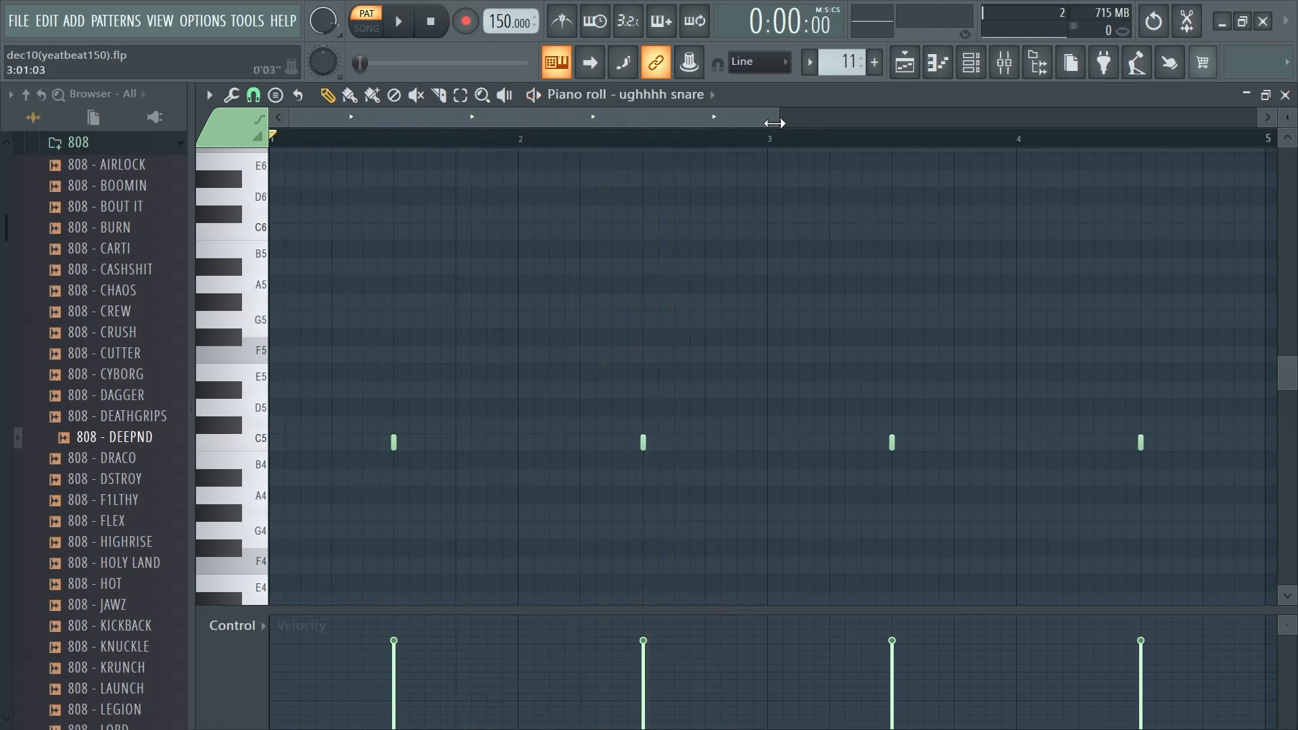
pyautogui.press('space')
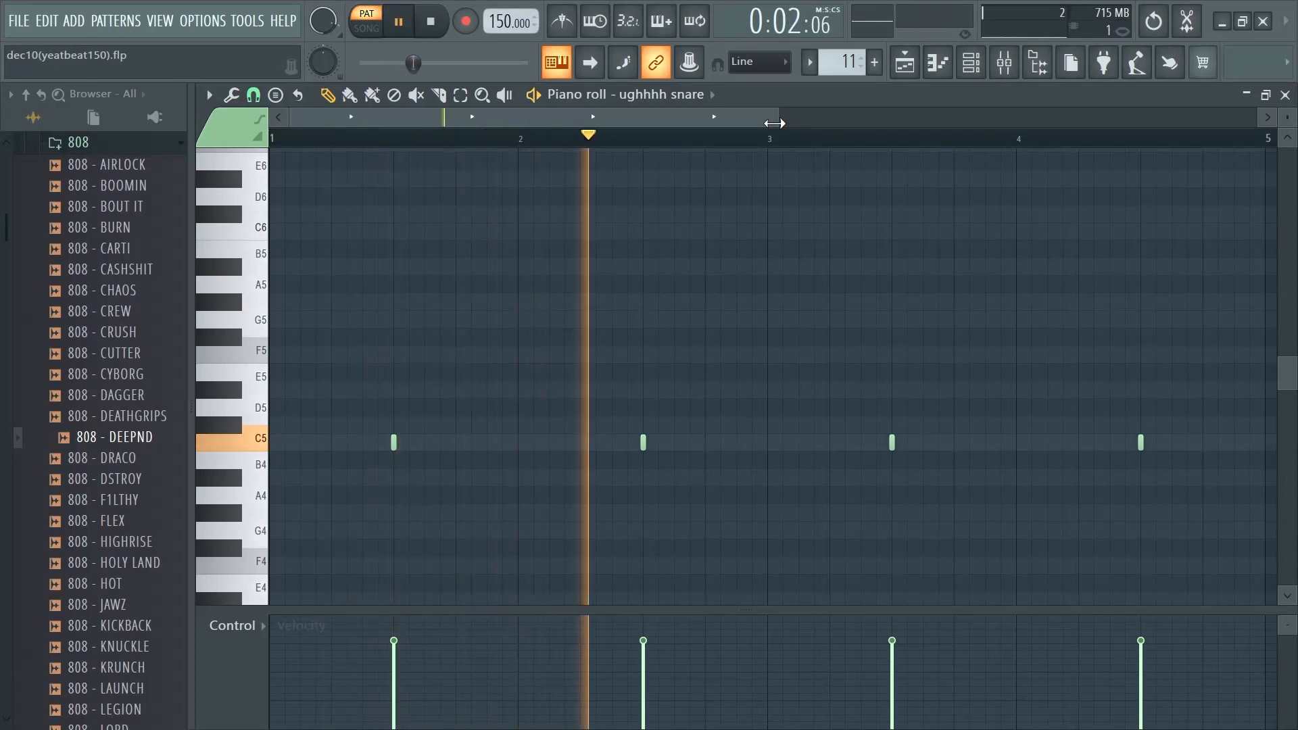
pyautogui.press('space')
# Step: Play back the sex! pattern and the OPEN HAT - COOLER pattern
pyautogui.press('KP_Add')
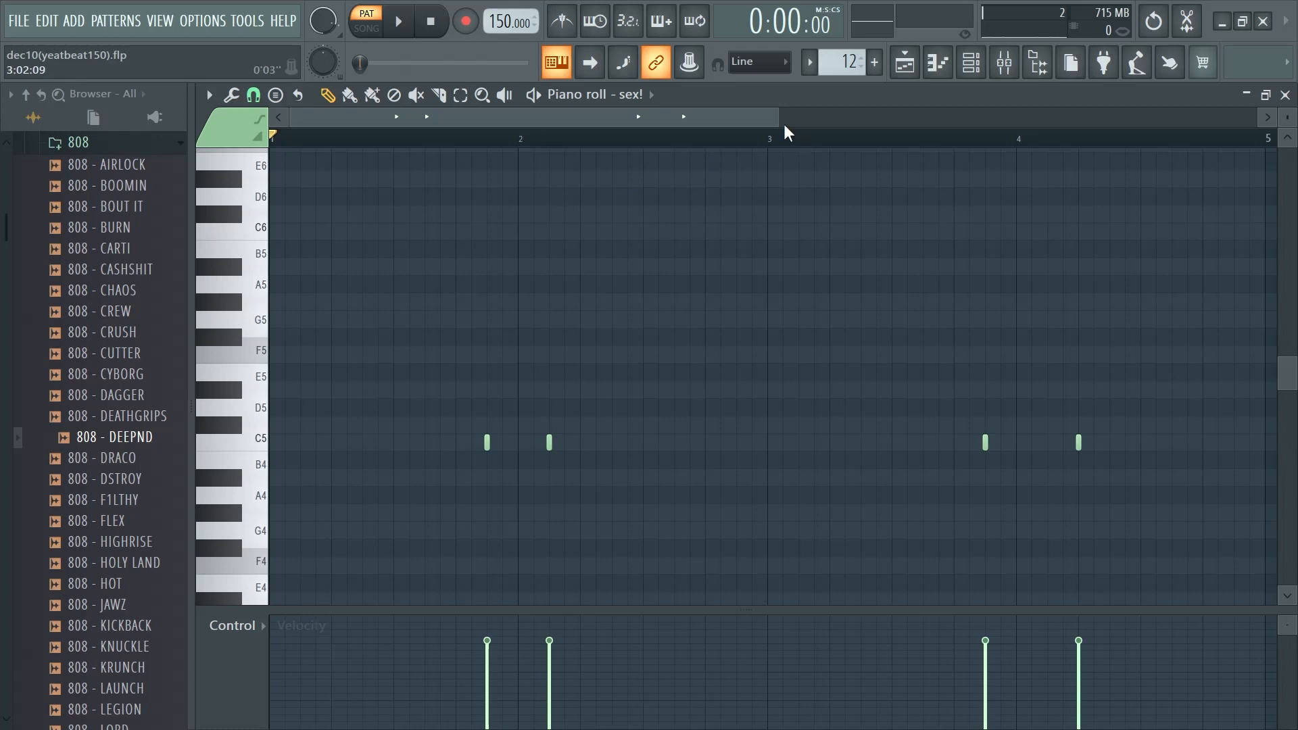
pyautogui.press('space')
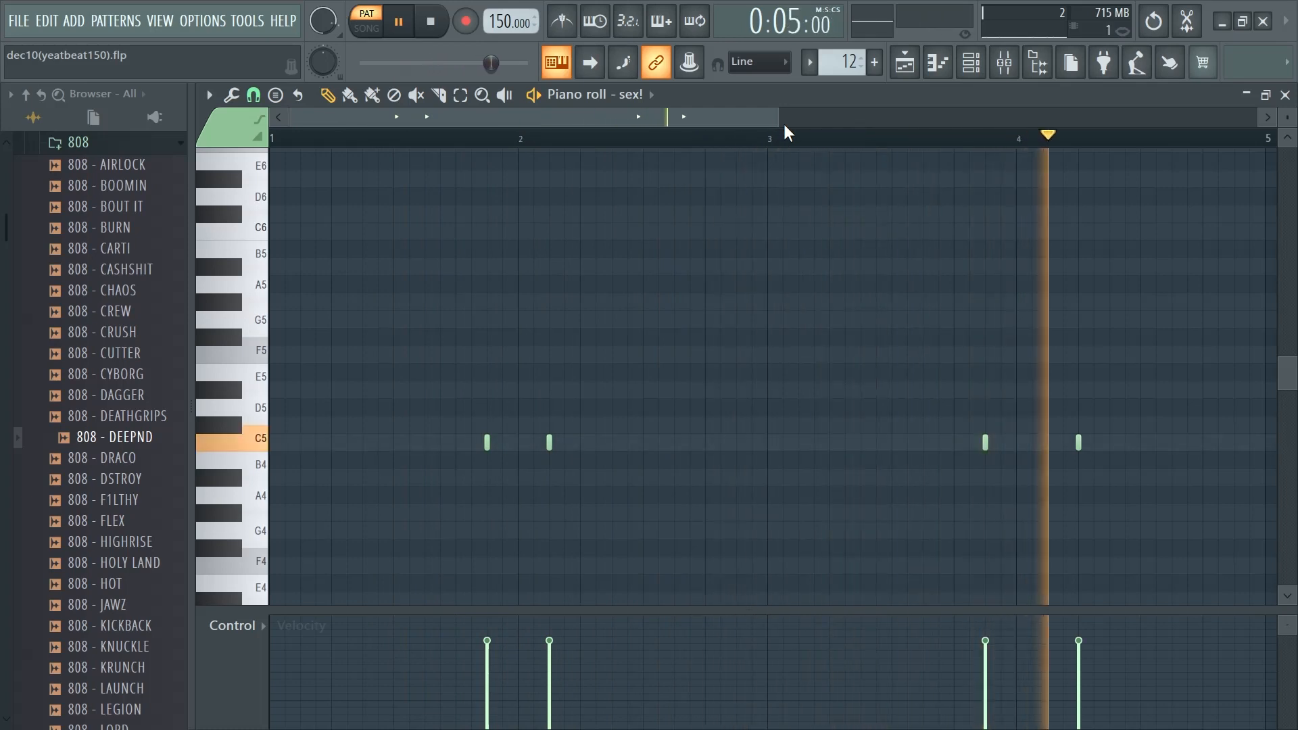
pyautogui.press('space')
pyautogui.press('+')
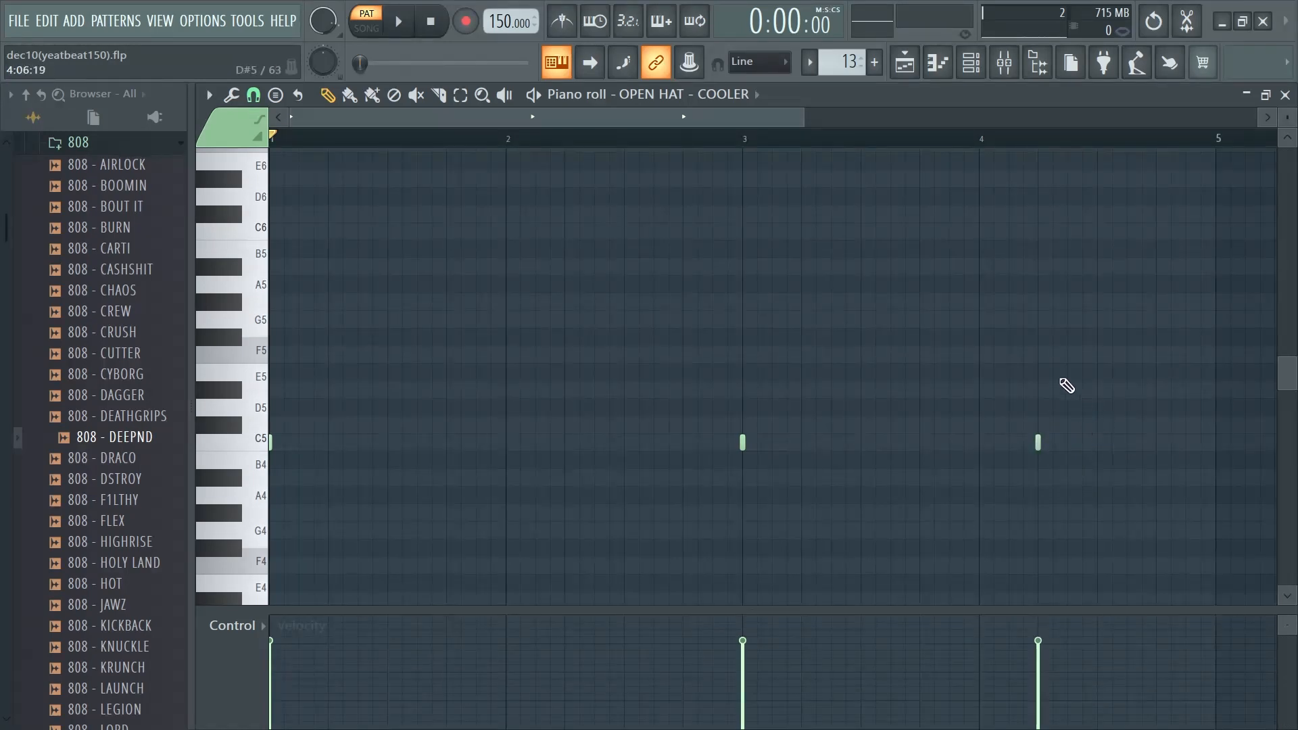
pyautogui.press('space')
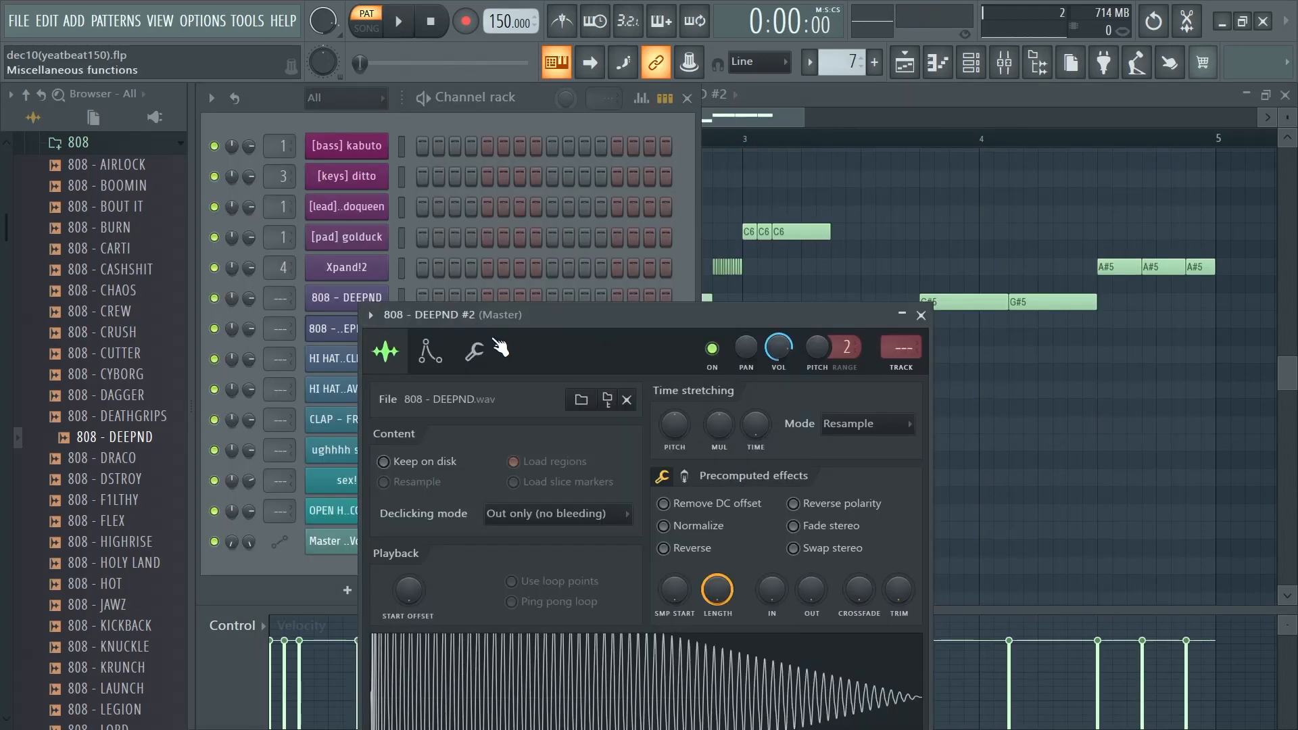
# Step: Review the 808 - DEEPND #2 sampler's precomputed effects, volume envelope and miscellaneous settings, and close it
pyautogui.moveTo(578, 315); pyautogui.dragTo(587, 228)
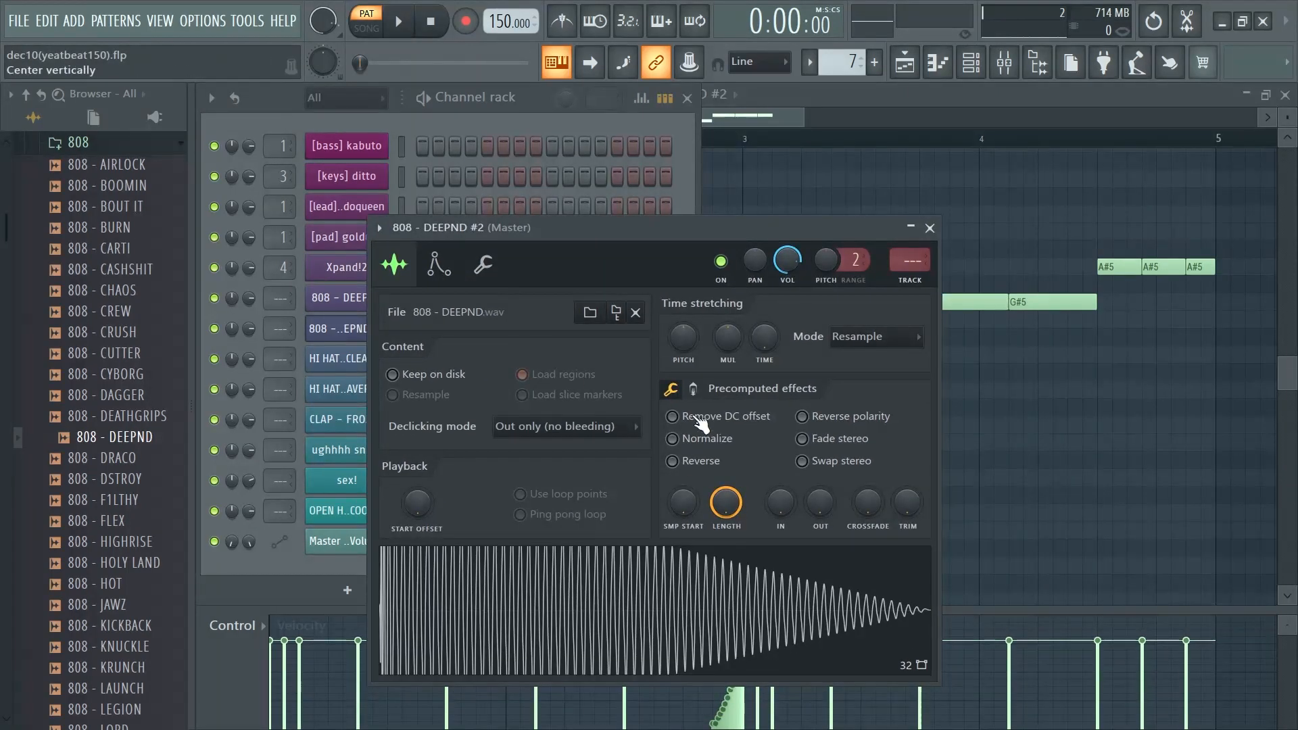
pyautogui.click(692, 390)
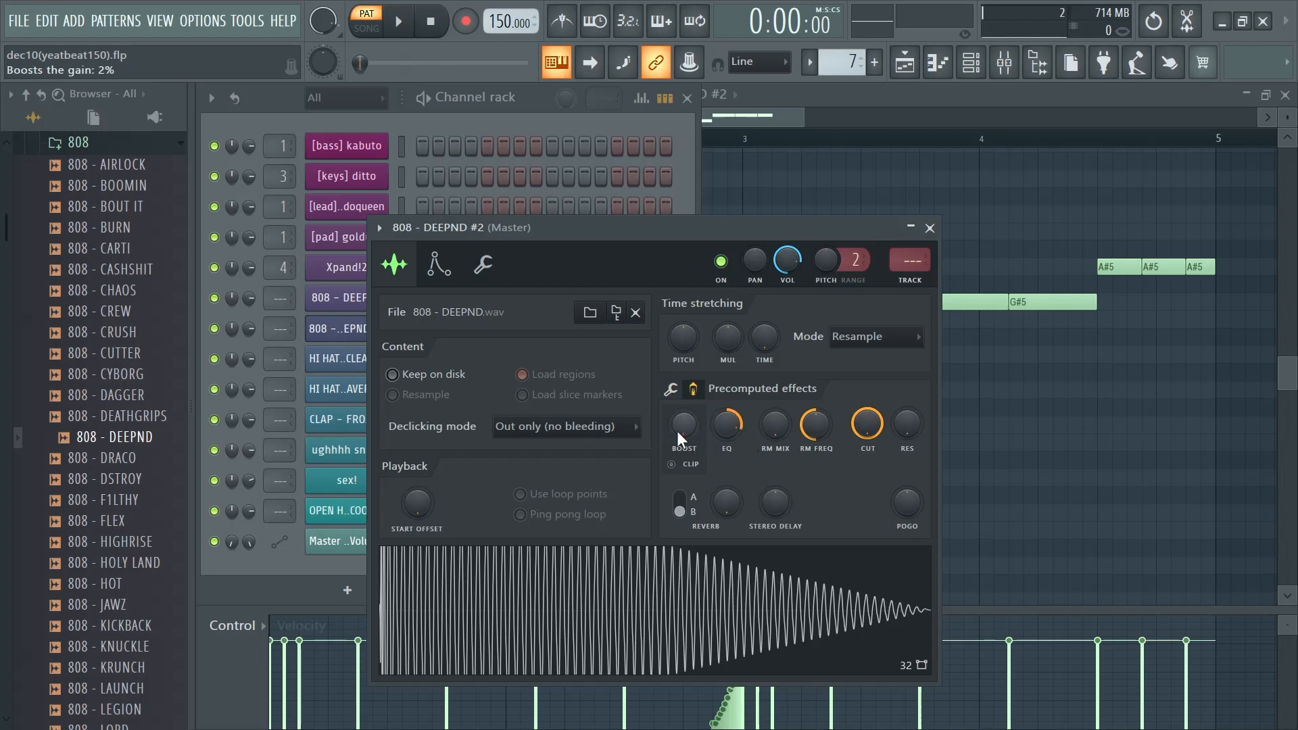
pyautogui.click(439, 265)
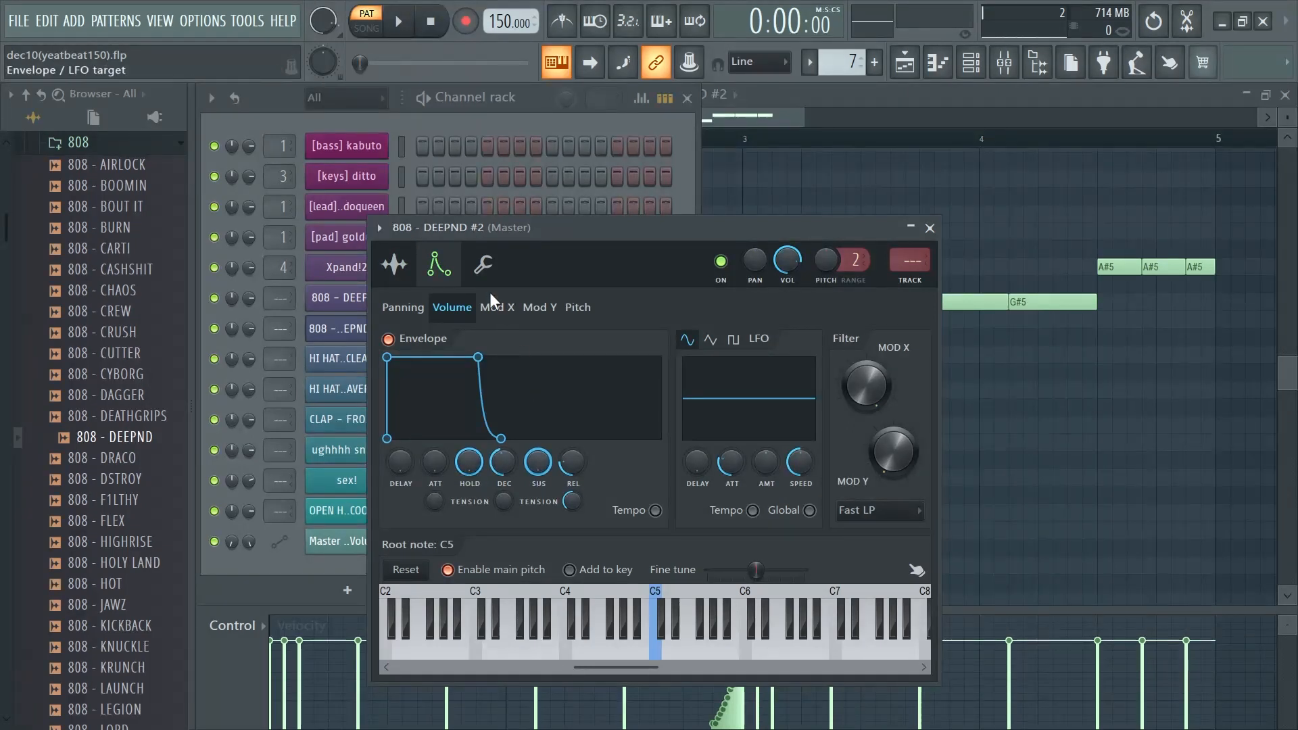
pyautogui.click(483, 265)
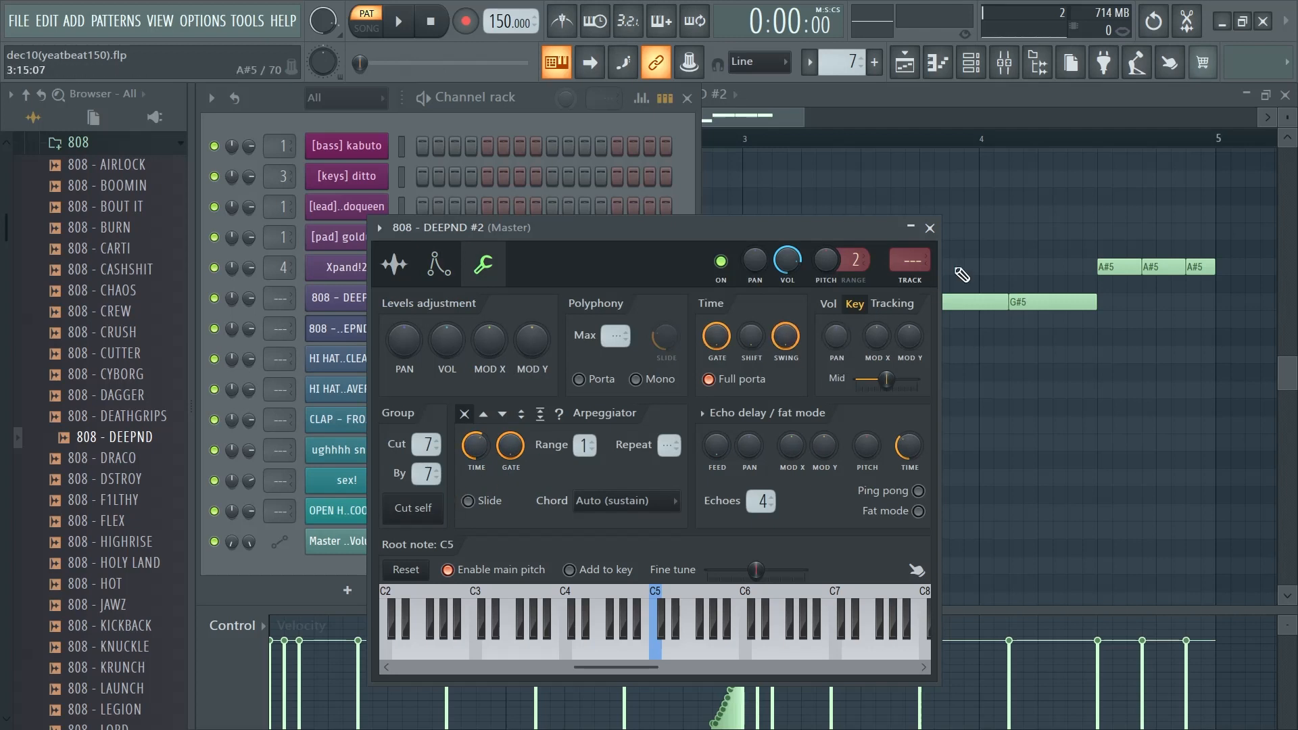
pyautogui.click(929, 227)
# Step: Open the mixer, check the Master track's effect slots, and inspect the Fruity parametric EQ 2 on Insert 1
pyautogui.press('F9')
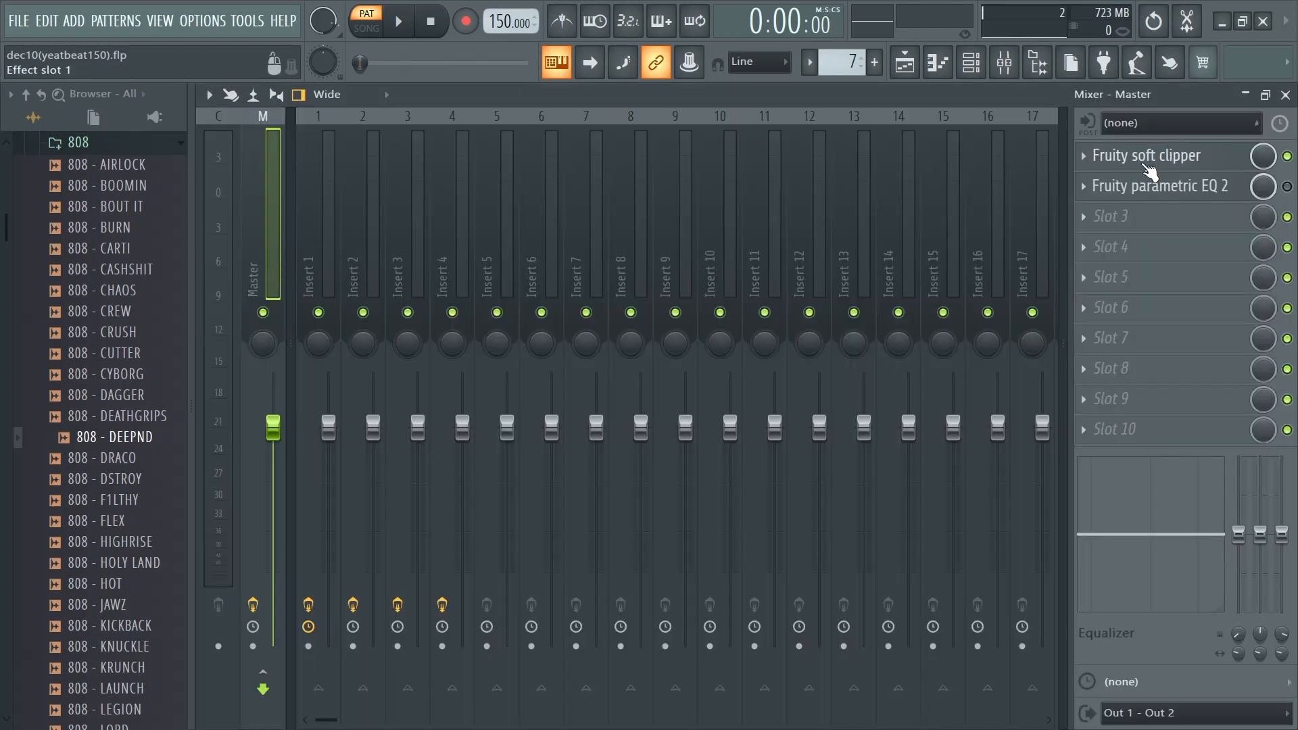
pyautogui.click(1143, 199)
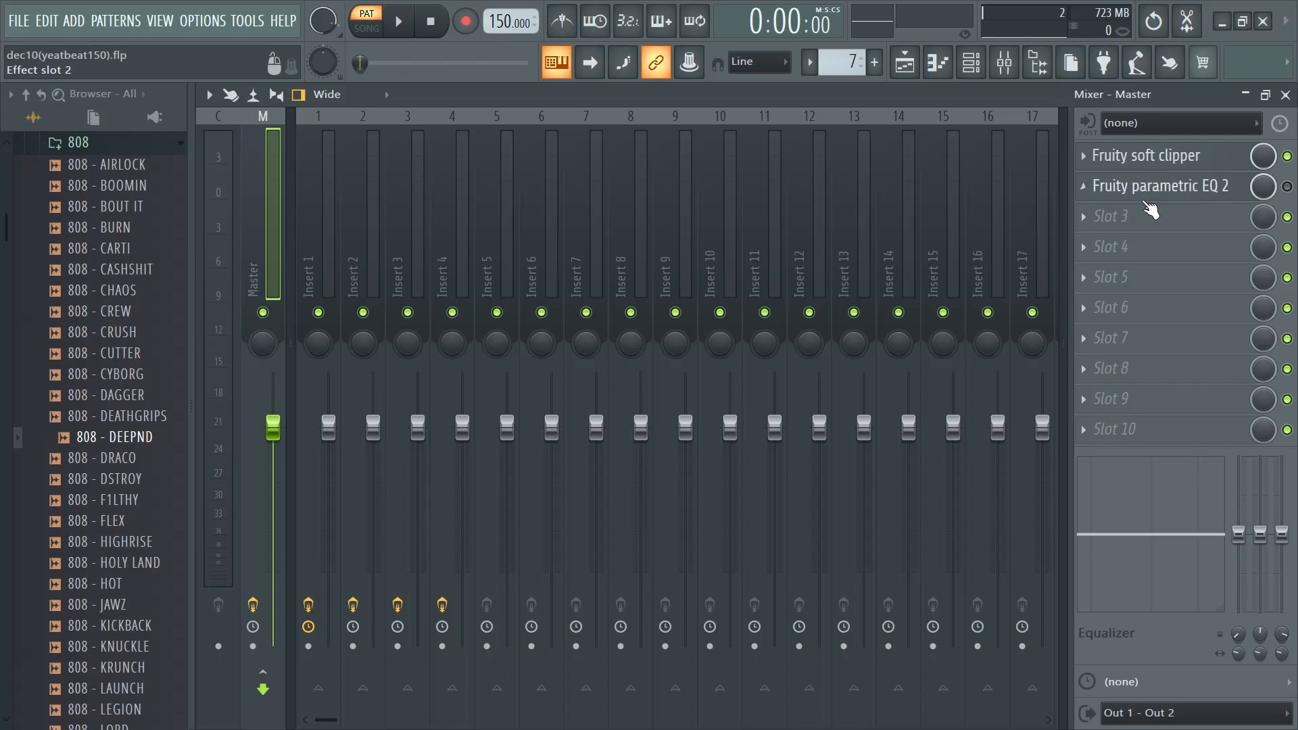
pyautogui.click(317, 256)
pyautogui.click(1139, 162)
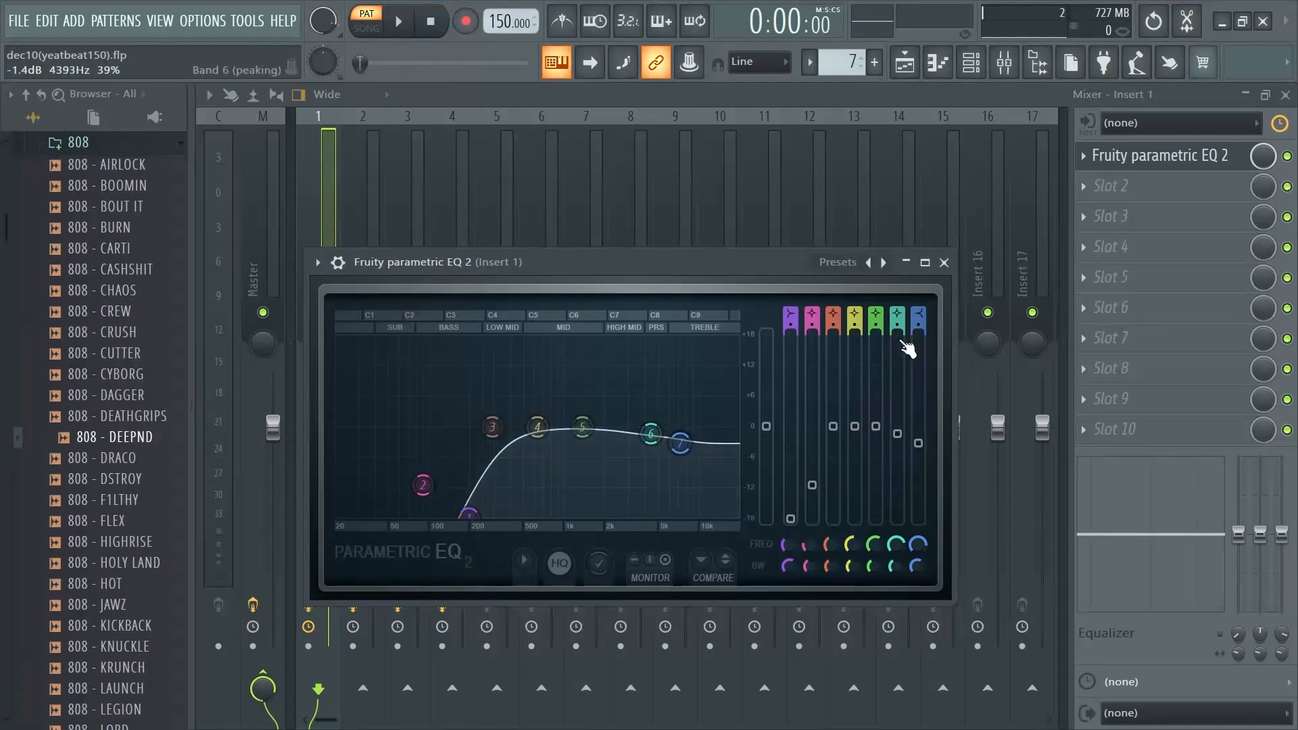
pyautogui.click(944, 263)
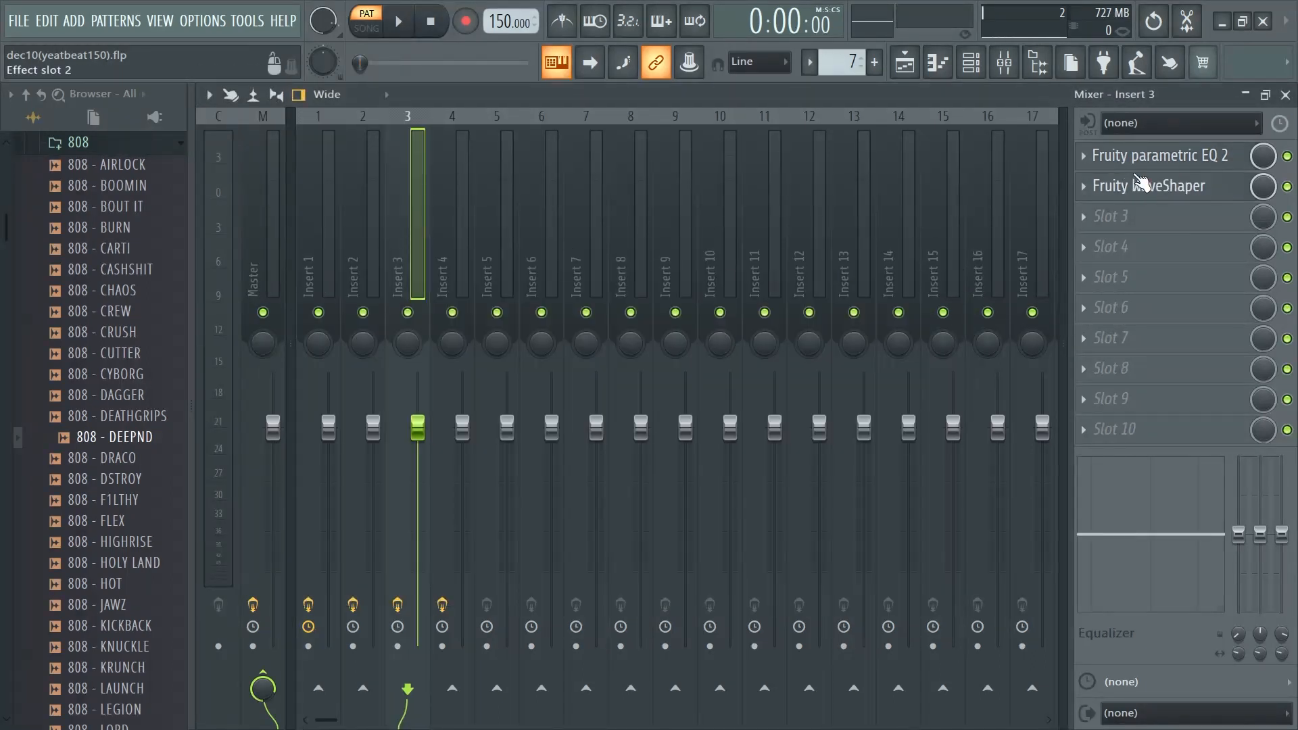
# Step: Inspect the Fruity parametric EQ 2 curve and the Fruity WaveShaper curve on Insert 3
pyautogui.click(1102, 159)
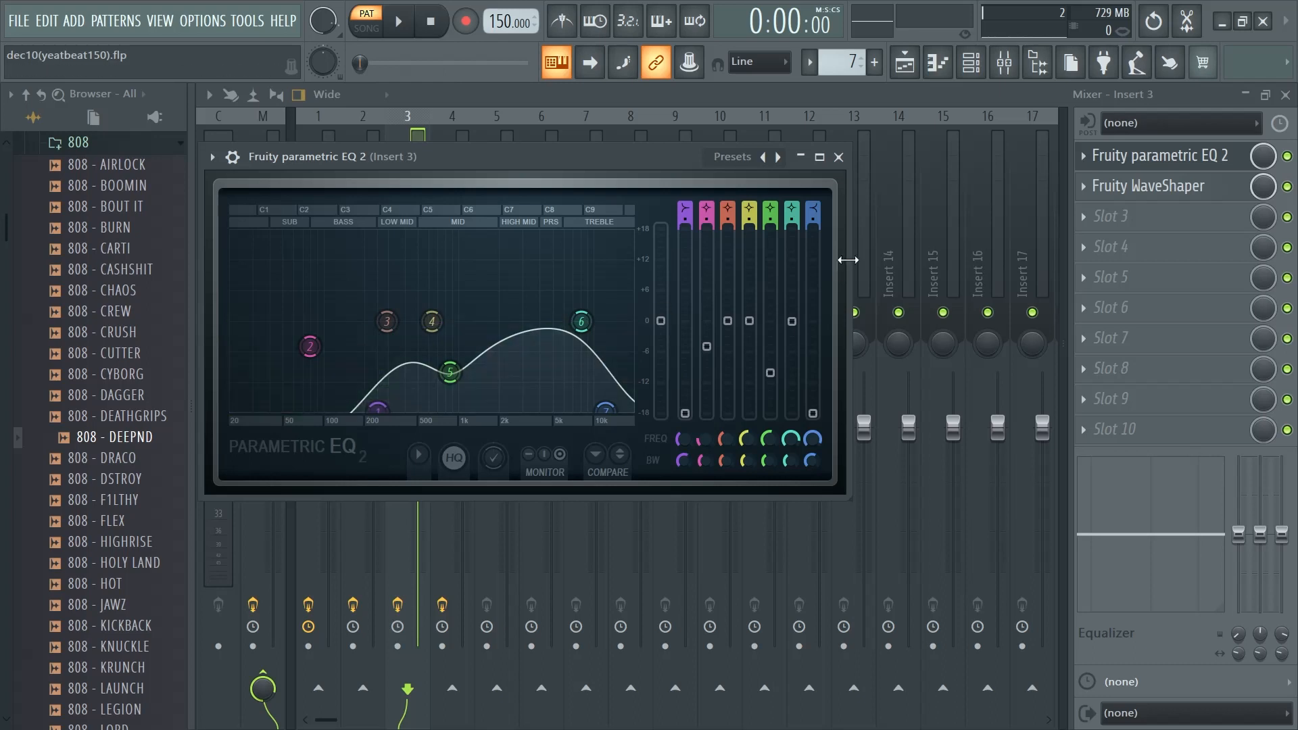
pyautogui.click(839, 157)
pyautogui.click(1149, 186)
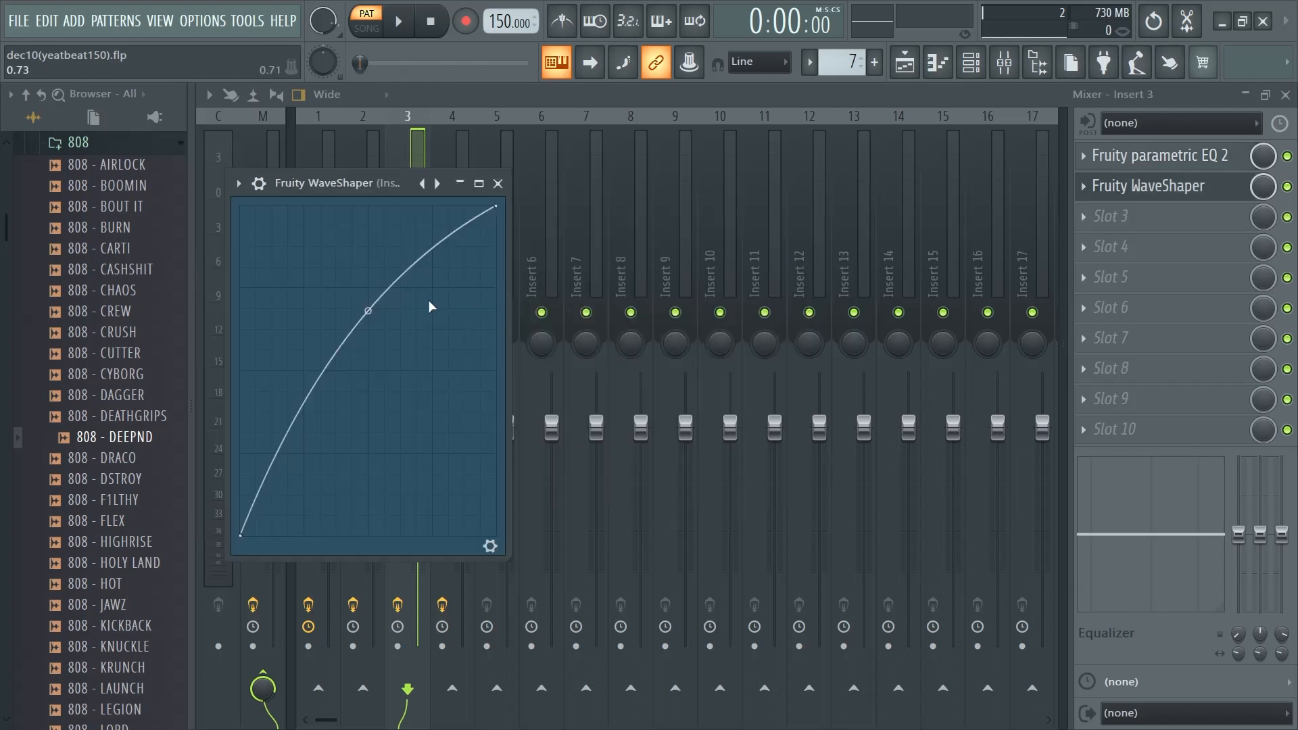
pyautogui.click(498, 183)
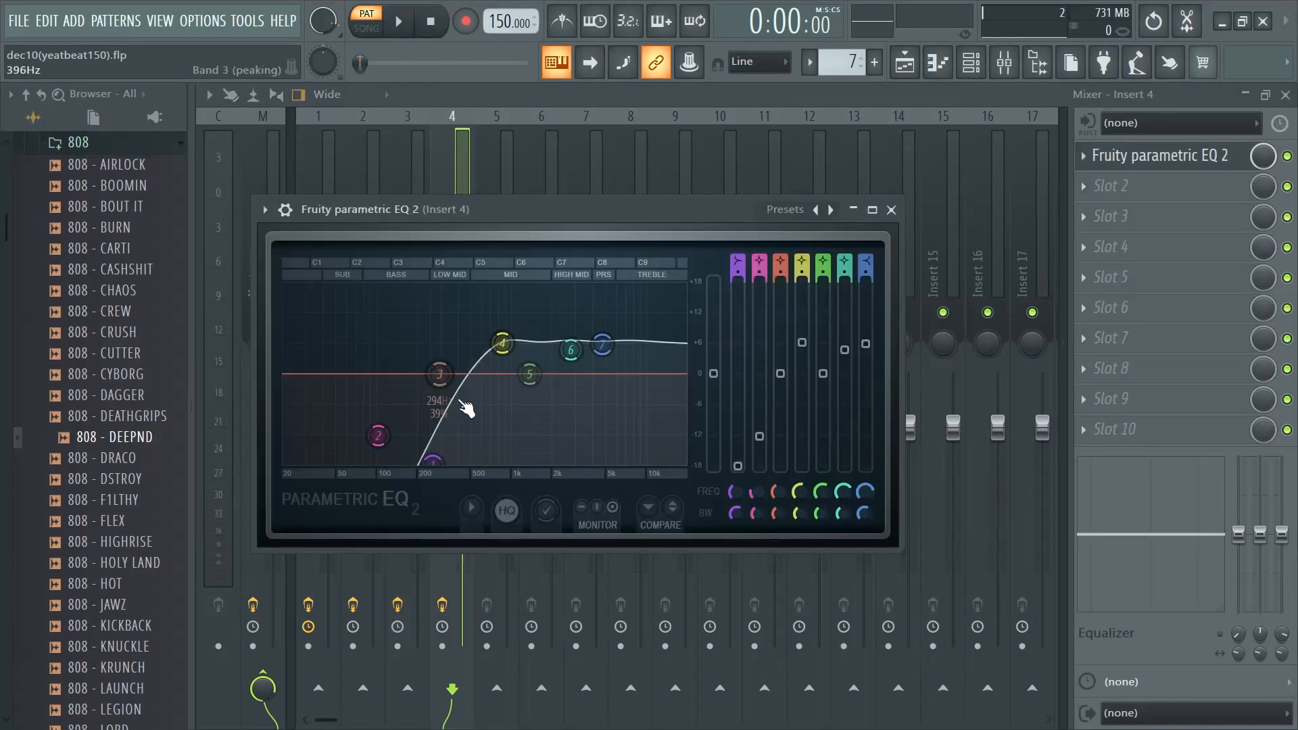
# Step: Examine bands 2 and 4 of the Fruity parametric EQ 2 on Insert 4, and close the EQ
pyautogui.click(377, 435)
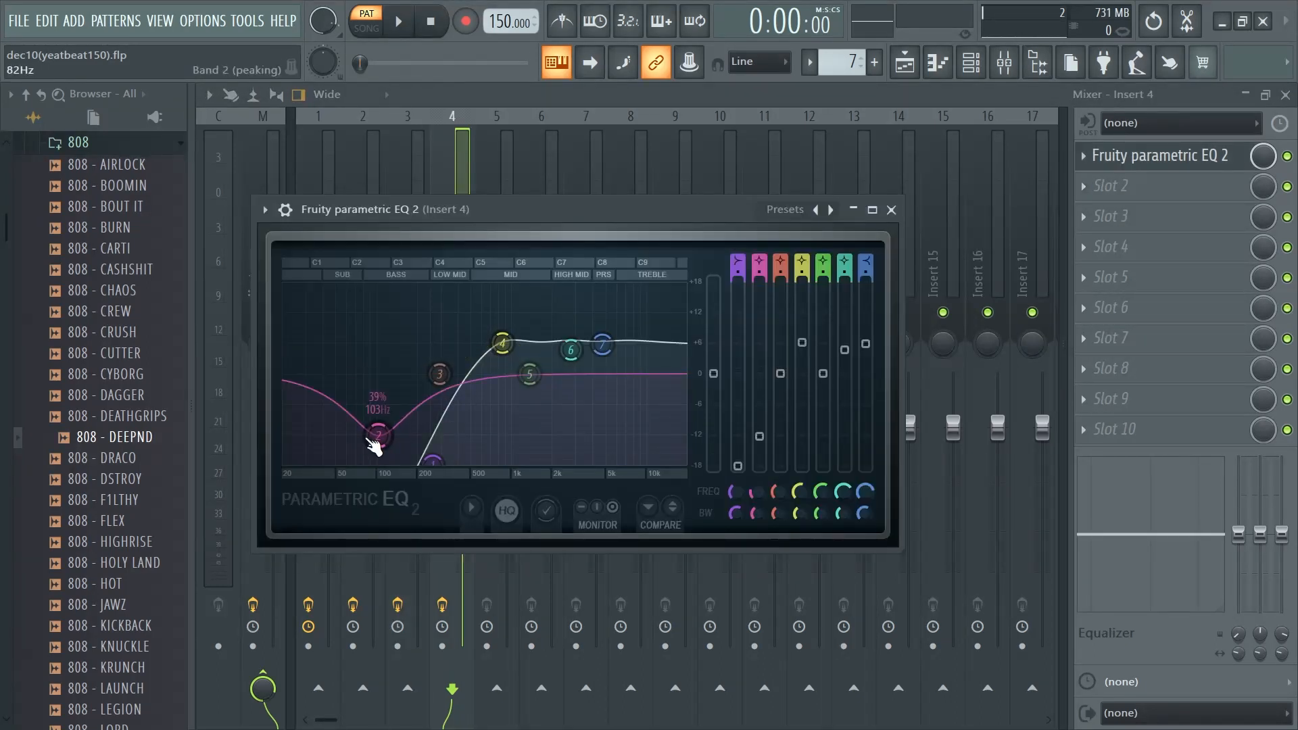
pyautogui.click(500, 344)
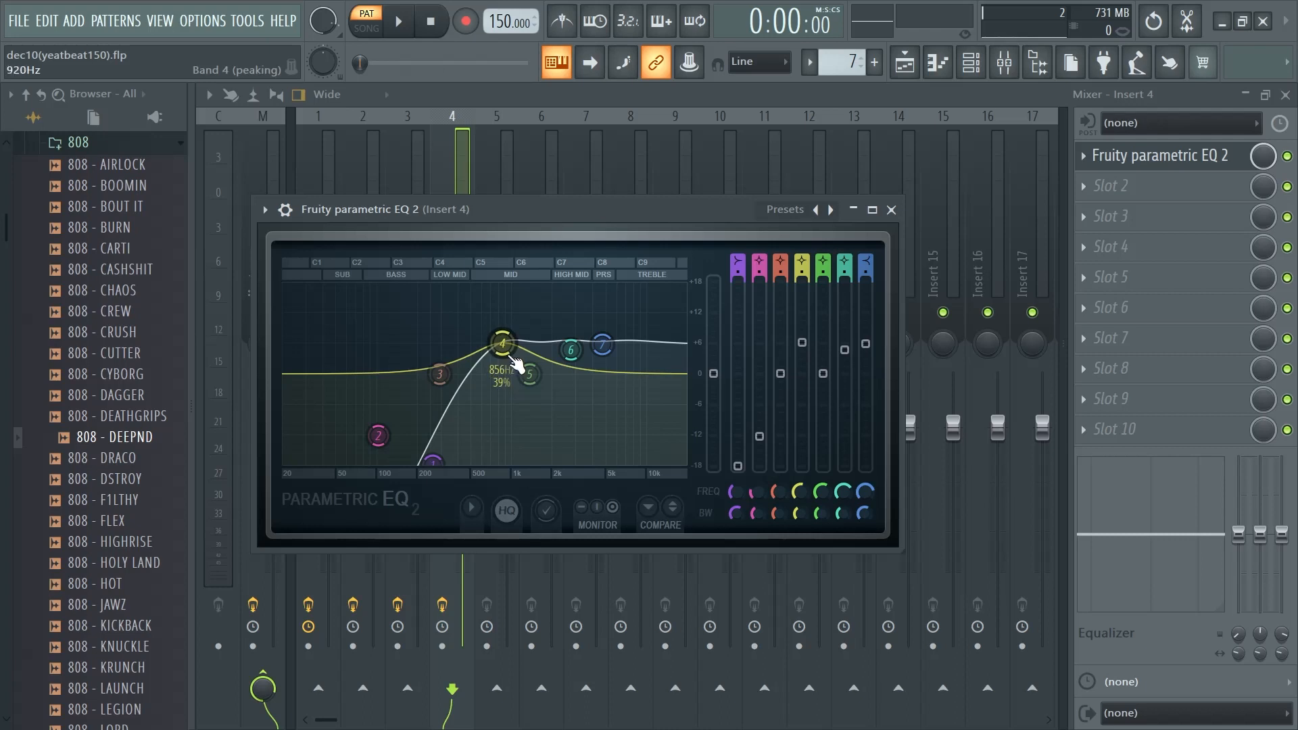
pyautogui.click(891, 209)
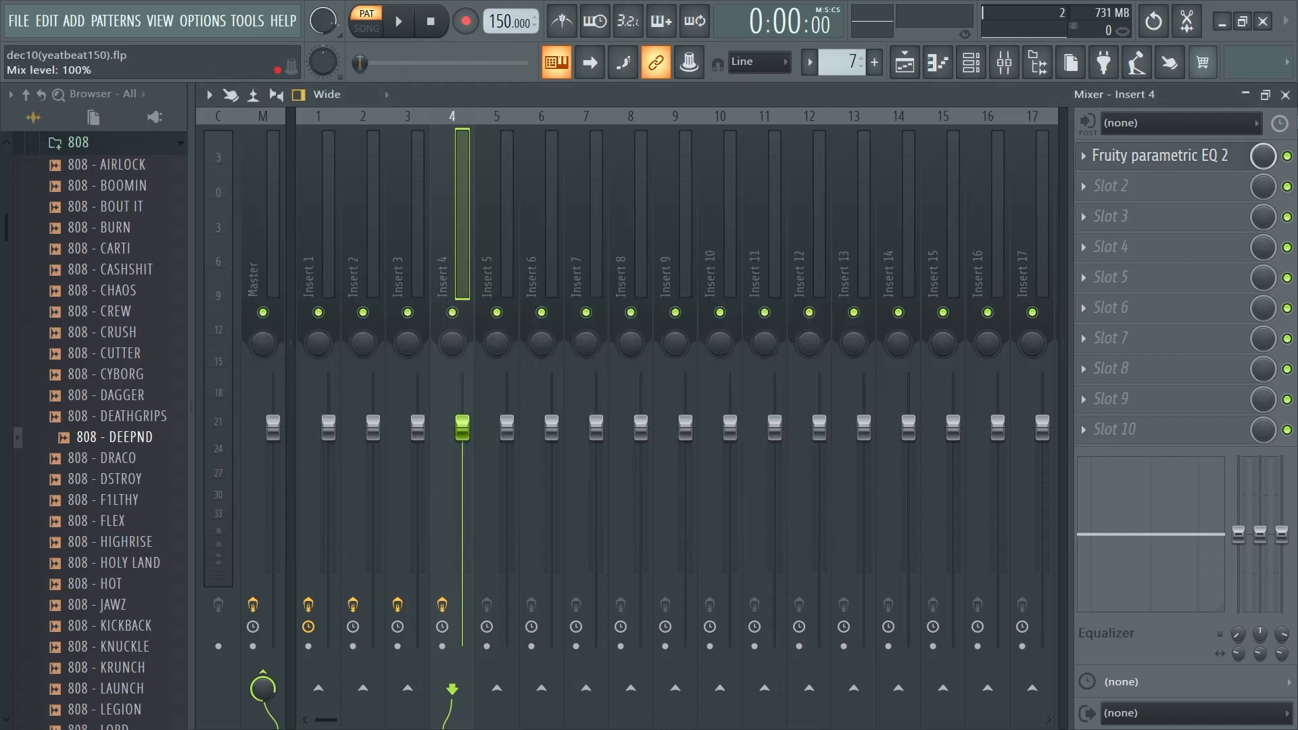
# Step: Close the mixer and open the playlist to view the beat's arrangement
pyautogui.click(1286, 95)
pyautogui.press('F5')
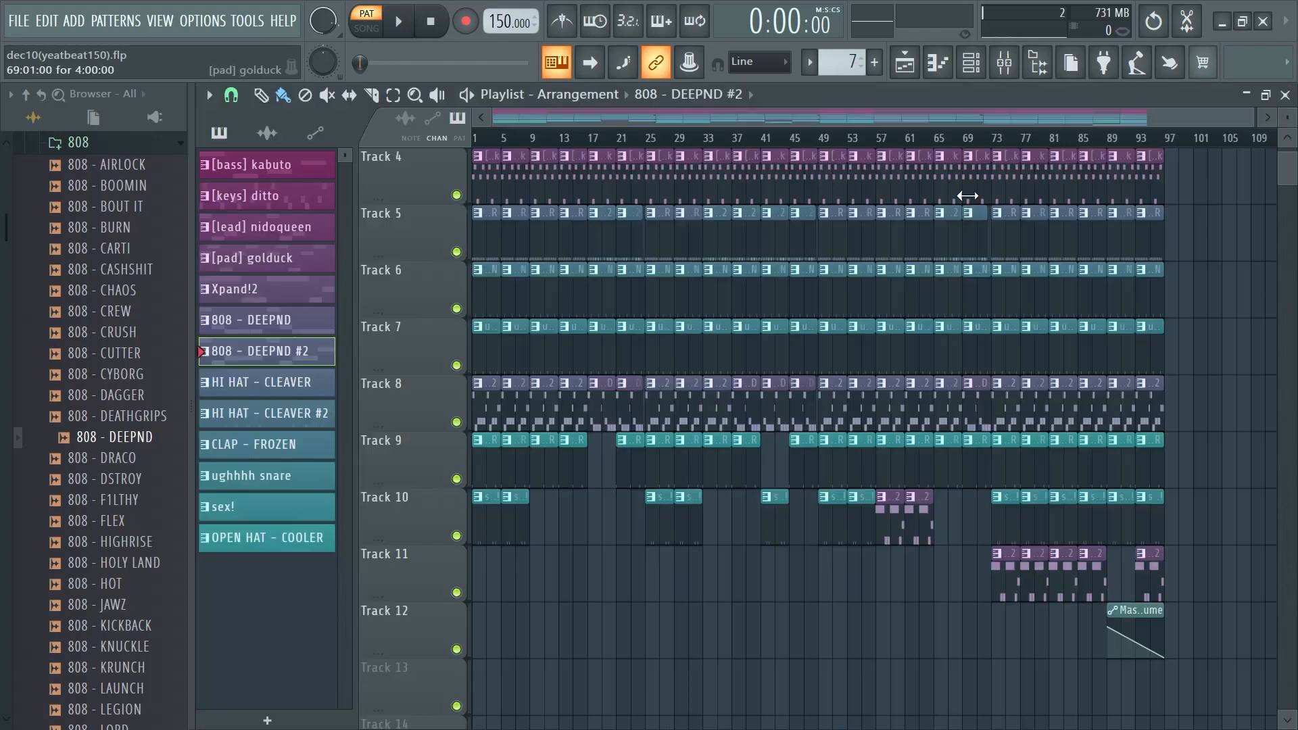